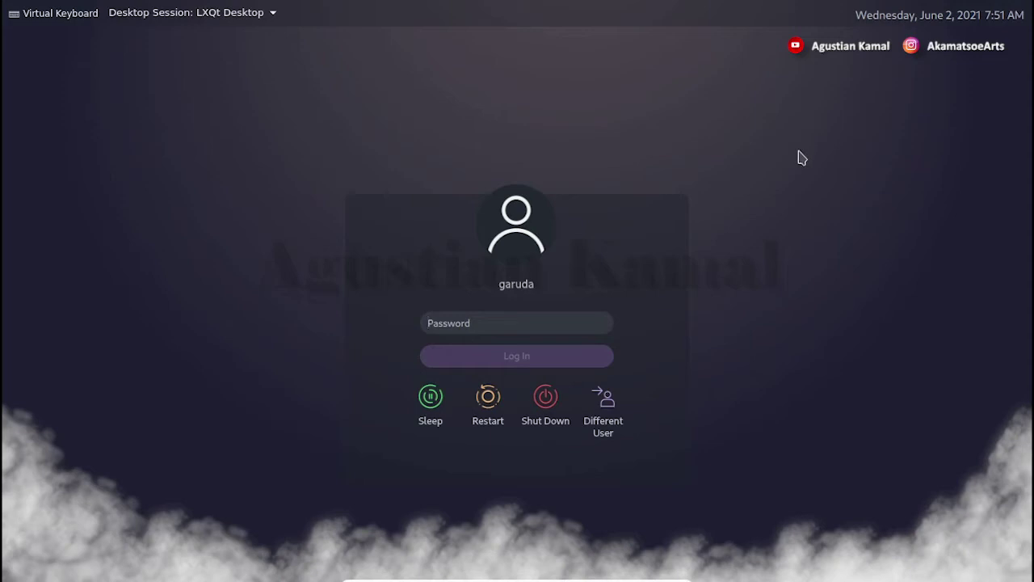
# Enter the account password at the SDDM screen and log in to LXQt.
pyautogui.write('garuda')
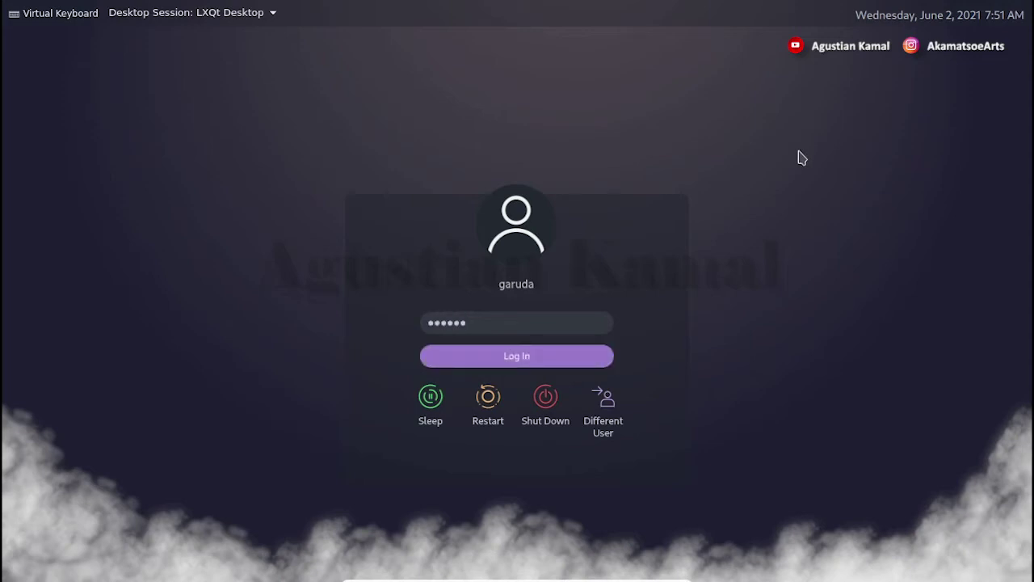
pyautogui.press('Return')
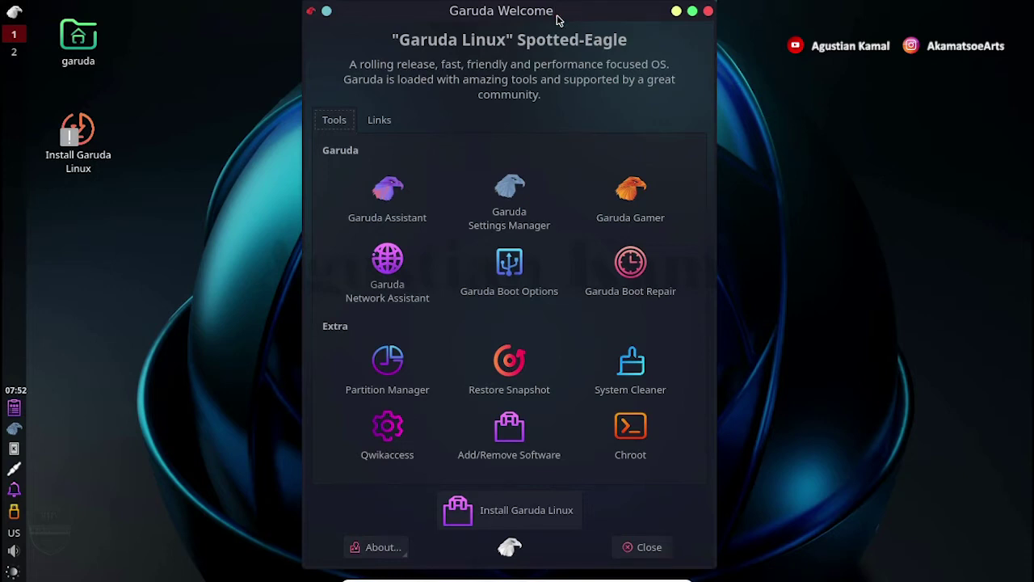
pyautogui.click(379, 121)
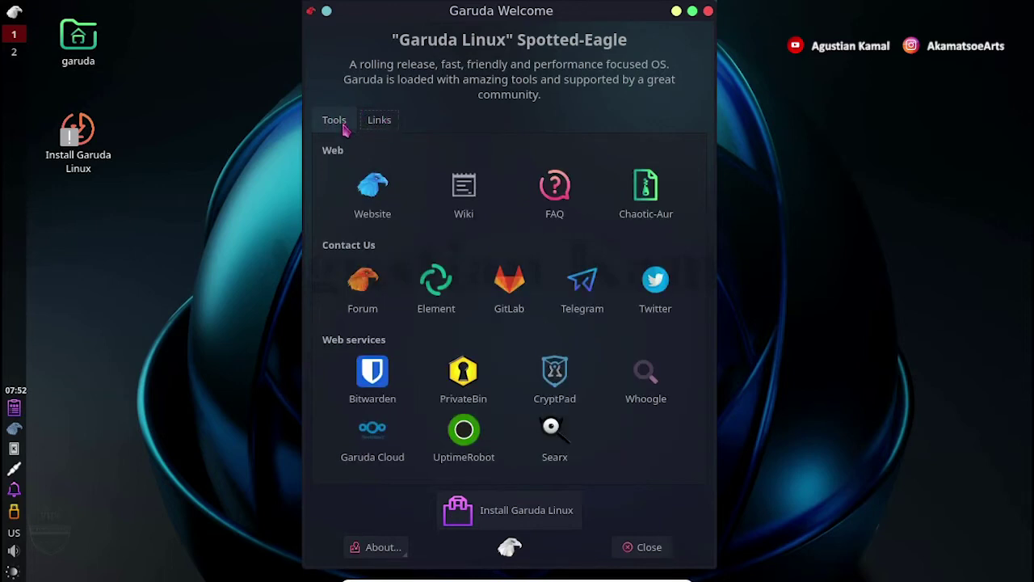
pyautogui.click(339, 127)
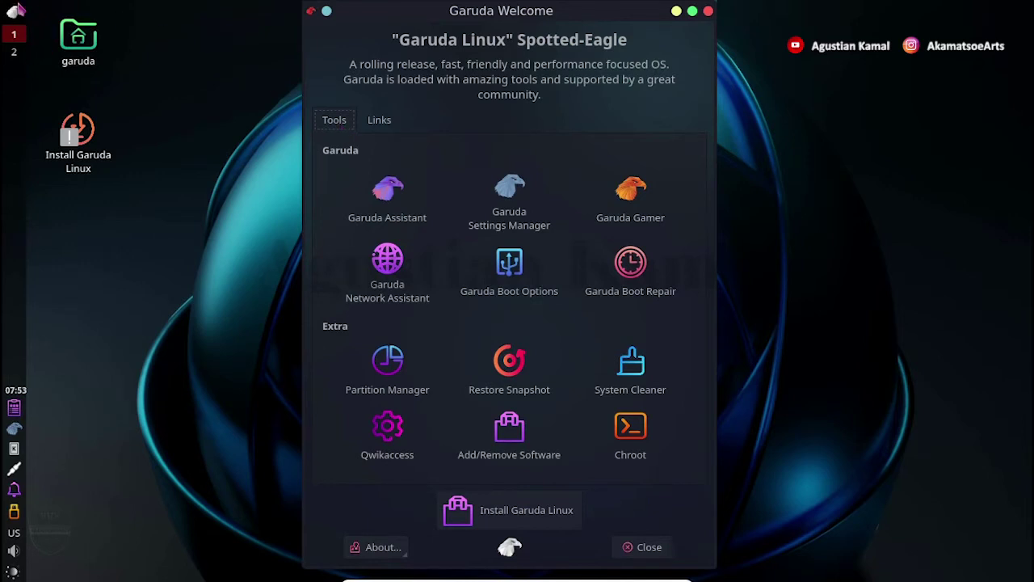
# Open and dismiss the application menu, then switch to workspace 2.
pyautogui.click(14, 13)
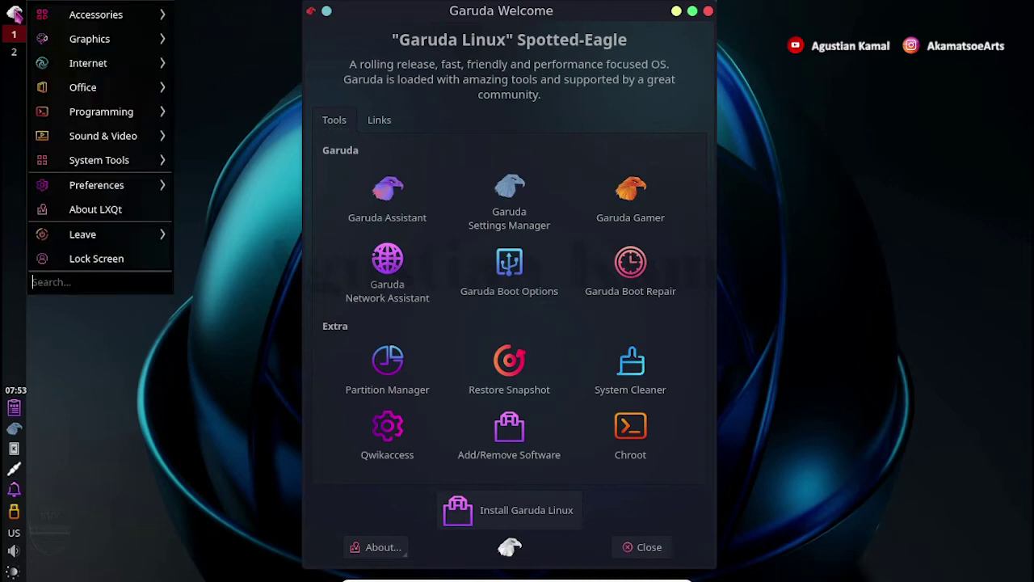
pyautogui.click(223, 53)
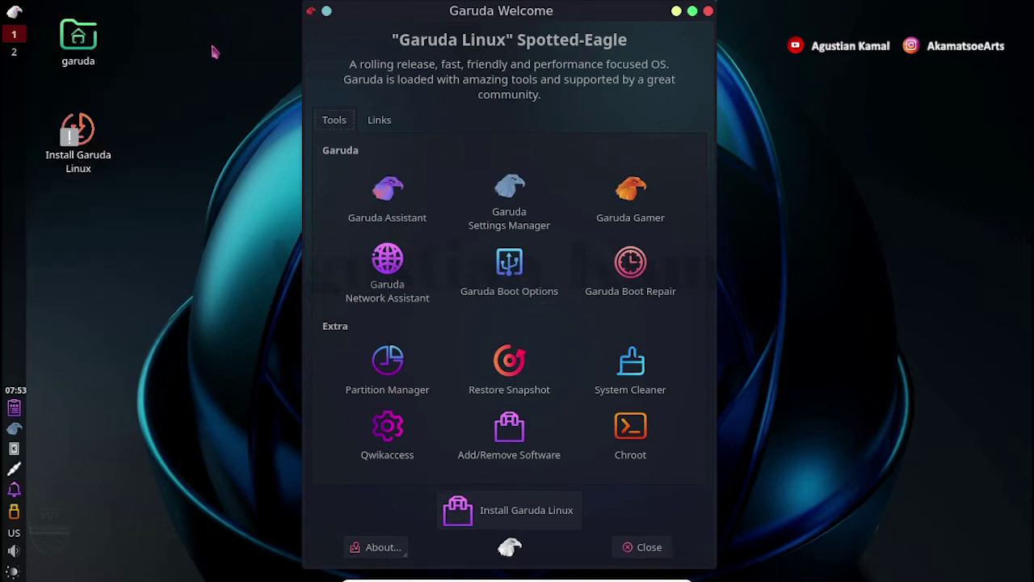
pyautogui.click(14, 52)
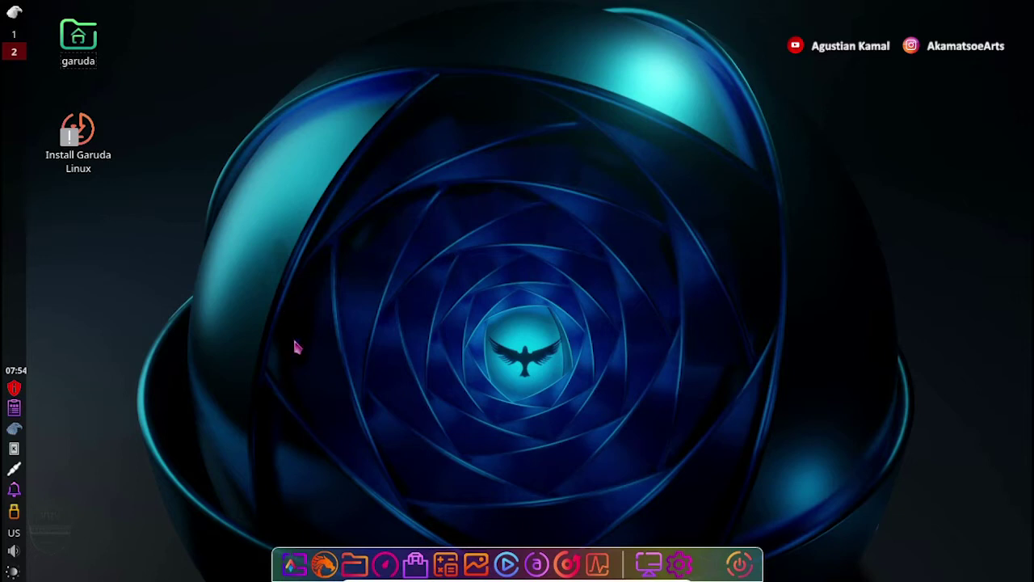
# Open an Alacritty terminal, then launch QTerminal via menu search and place it to the right.
pyautogui.click(294, 565)
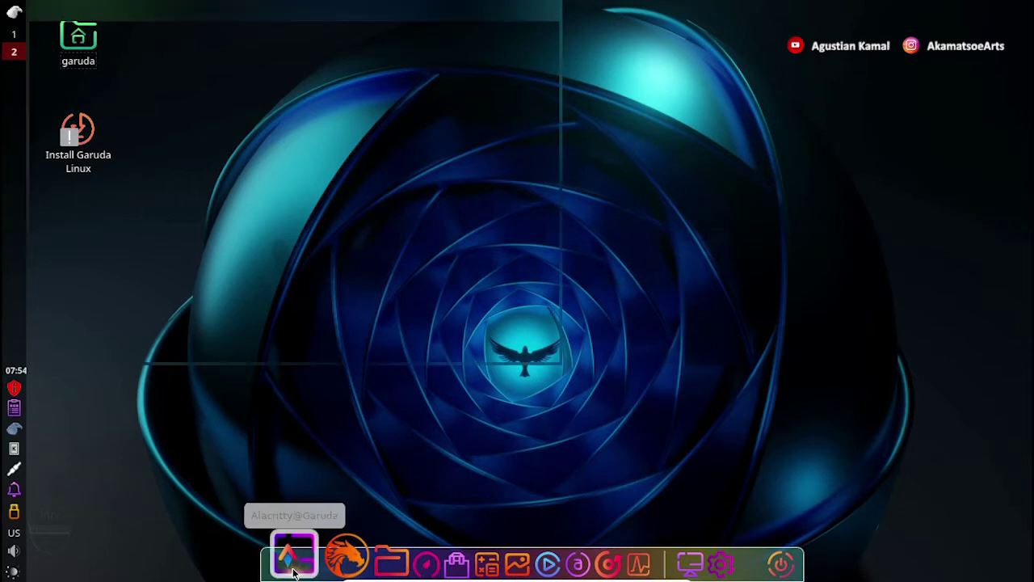
pyautogui.moveTo(302, 14); pyautogui.dragTo(483, 35)
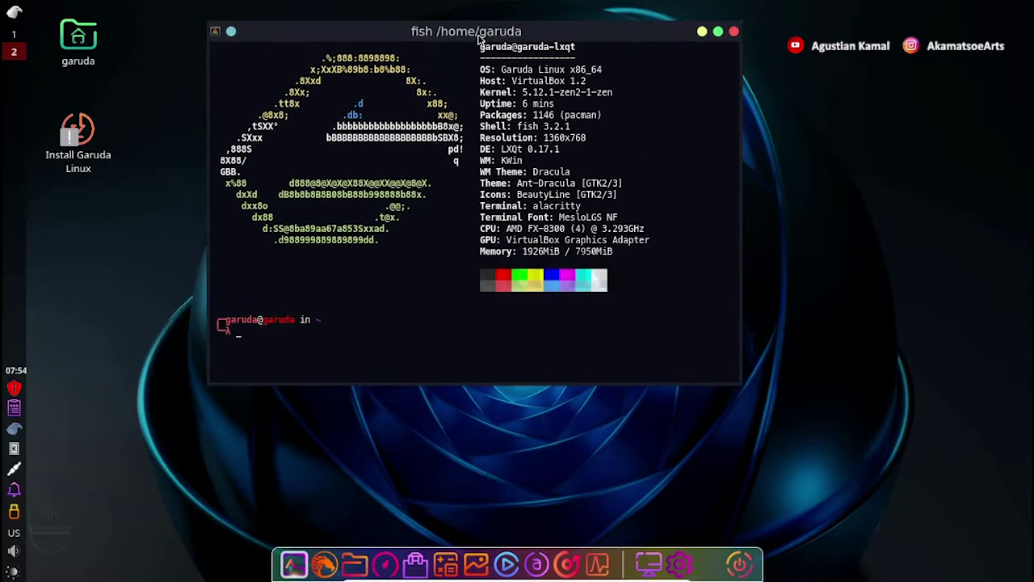
pyautogui.click(15, 13)
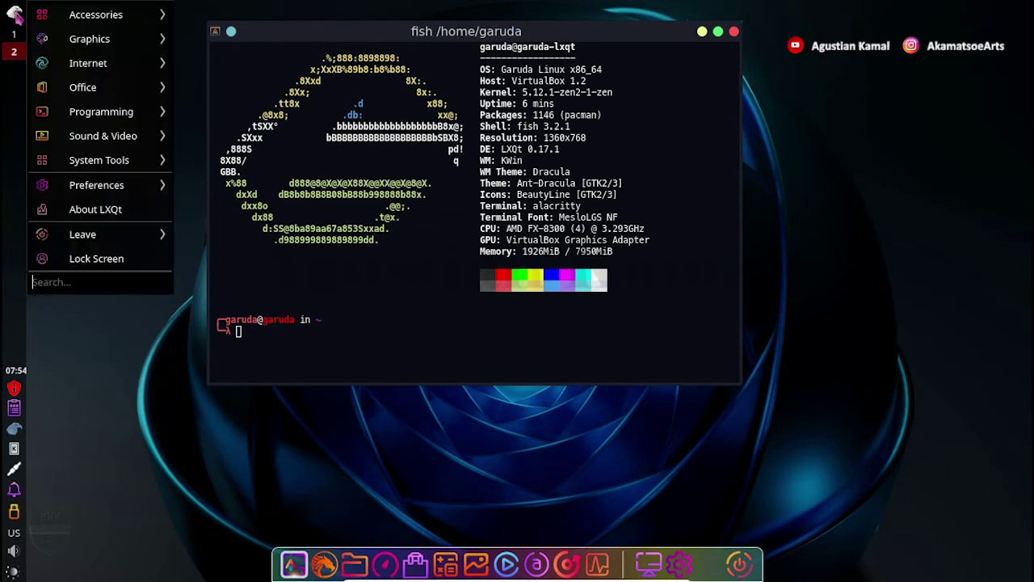
pyautogui.click(94, 284)
pyautogui.write('qtermina')
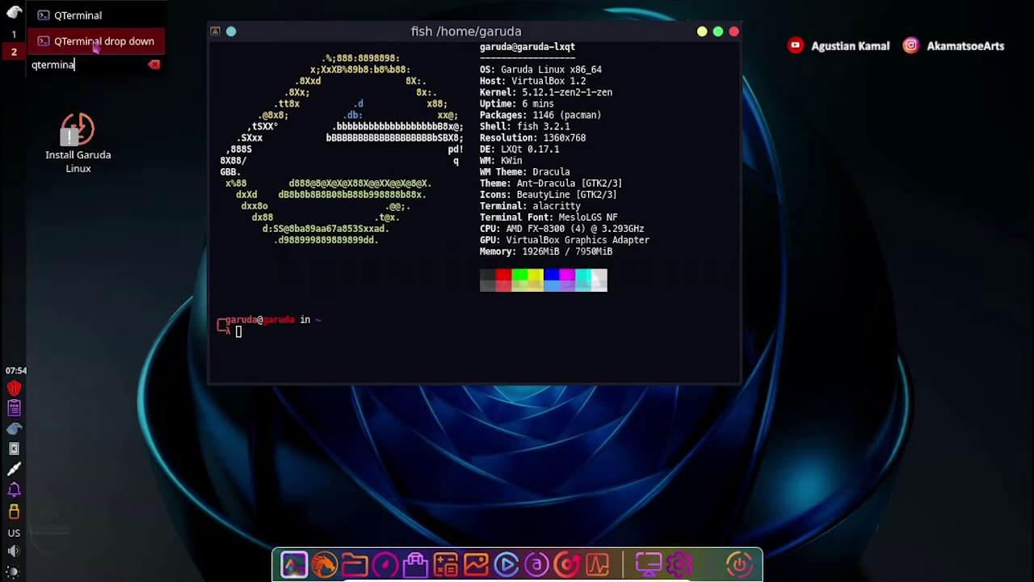
pyautogui.click(89, 16)
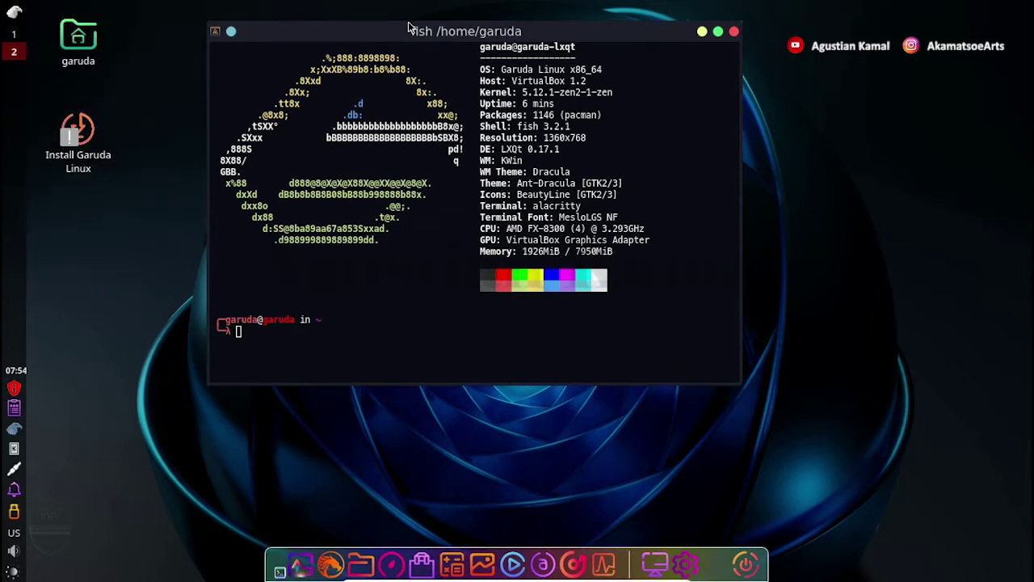
pyautogui.moveTo(521, 113); pyautogui.dragTo(701, 108)
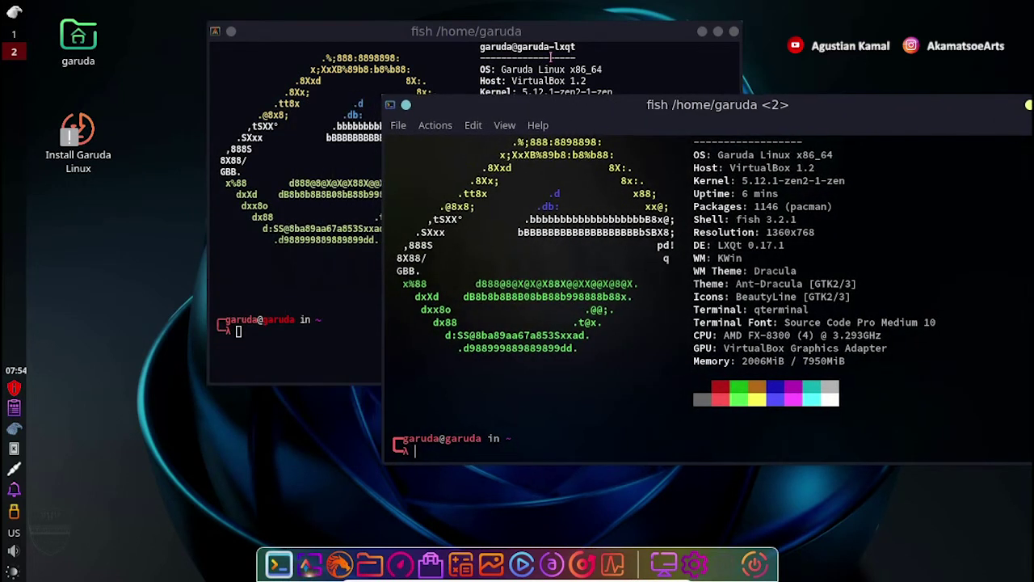
# Rearrange both terminals, close QTerminal, and move Alacritty back to the centre.
pyautogui.click(513, 35)
pyautogui.moveTo(466, 38); pyautogui.dragTo(389, 45)
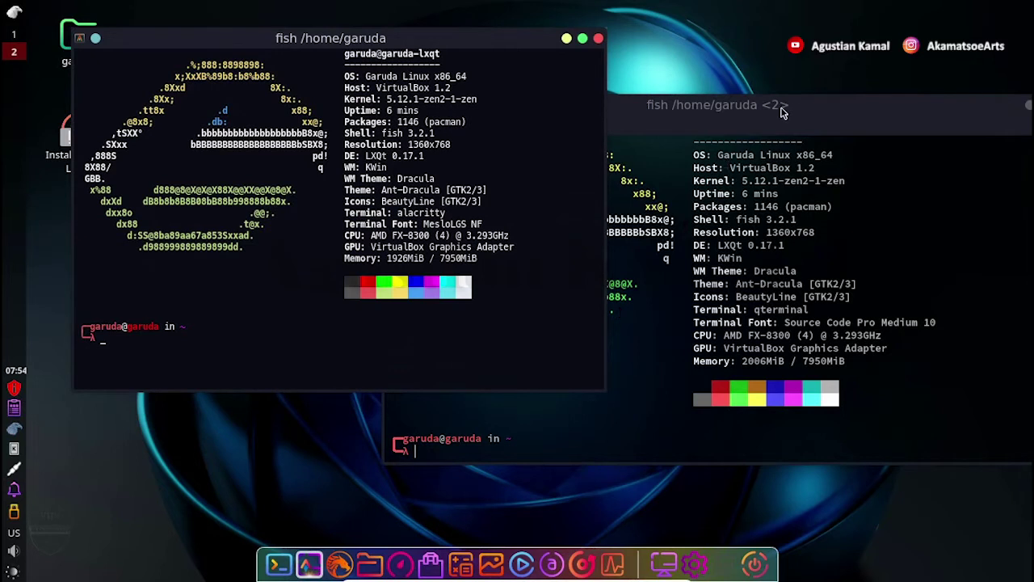
pyautogui.moveTo(735, 120); pyautogui.dragTo(630, 133)
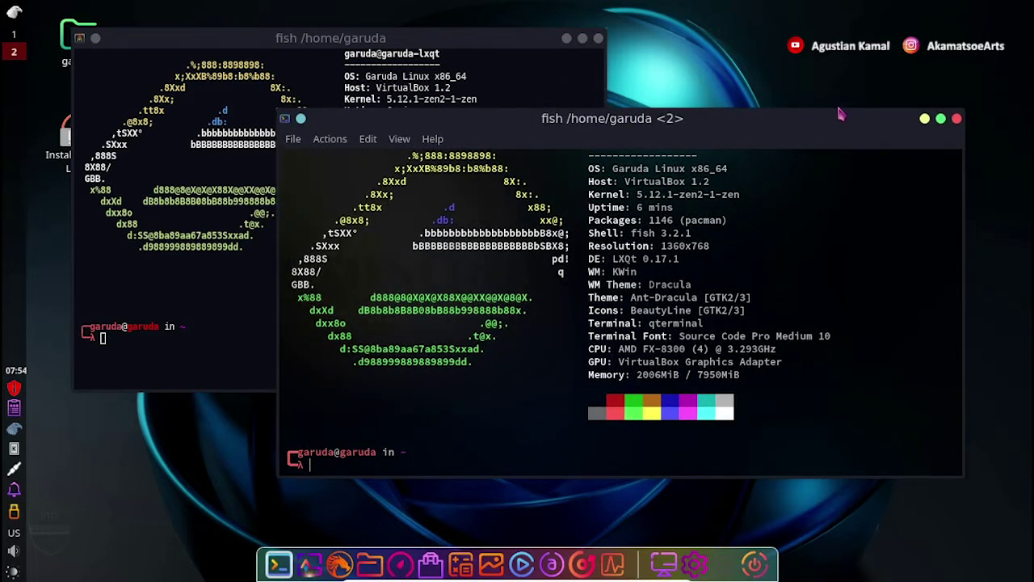
pyautogui.click(956, 119)
pyautogui.moveTo(385, 50); pyautogui.dragTo(525, 58)
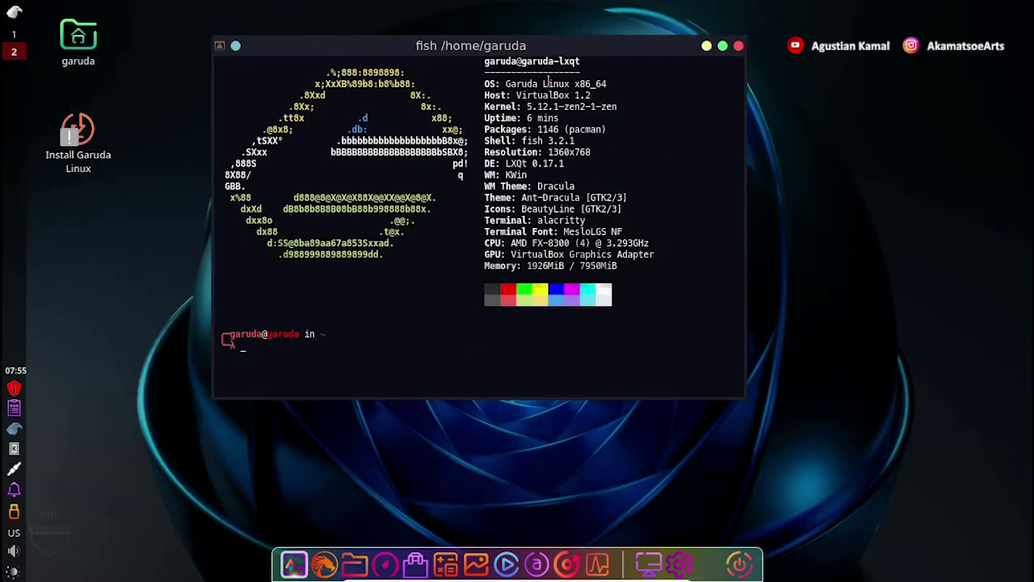
pyautogui.moveTo(487, 61); pyautogui.dragTo(582, 60)
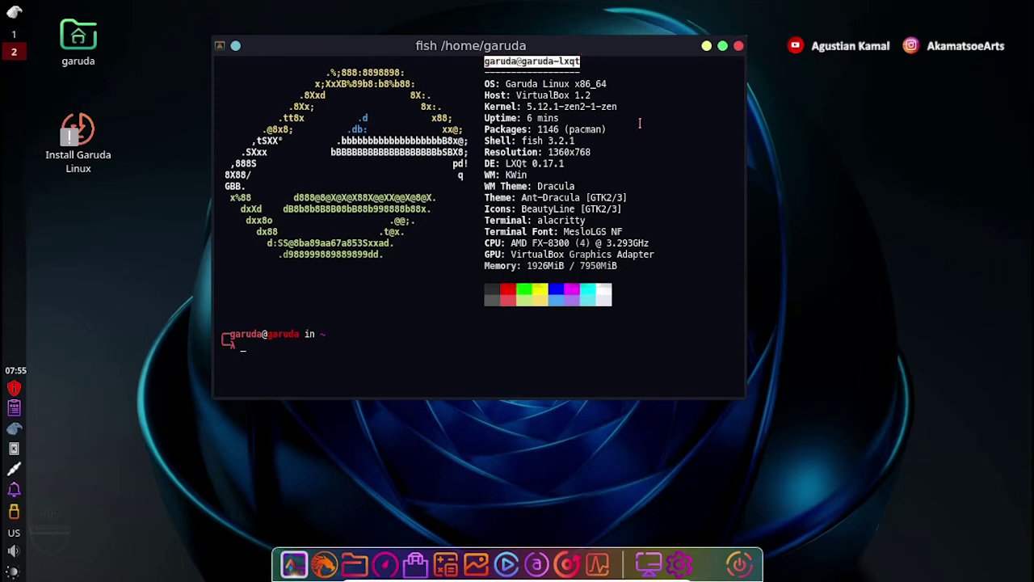
pyautogui.moveTo(484, 84); pyautogui.dragTo(612, 84)
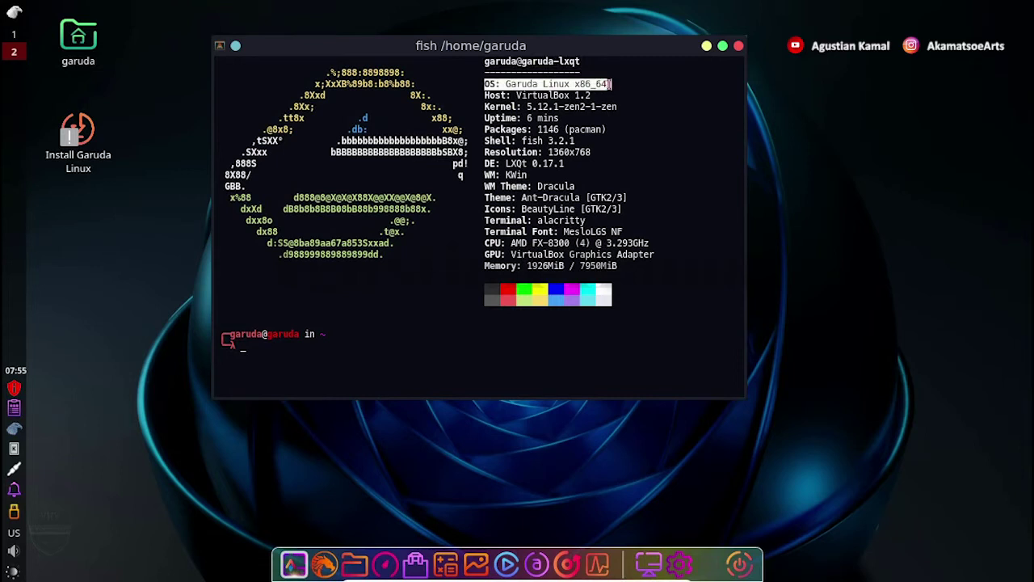
pyautogui.moveTo(486, 95); pyautogui.dragTo(593, 92)
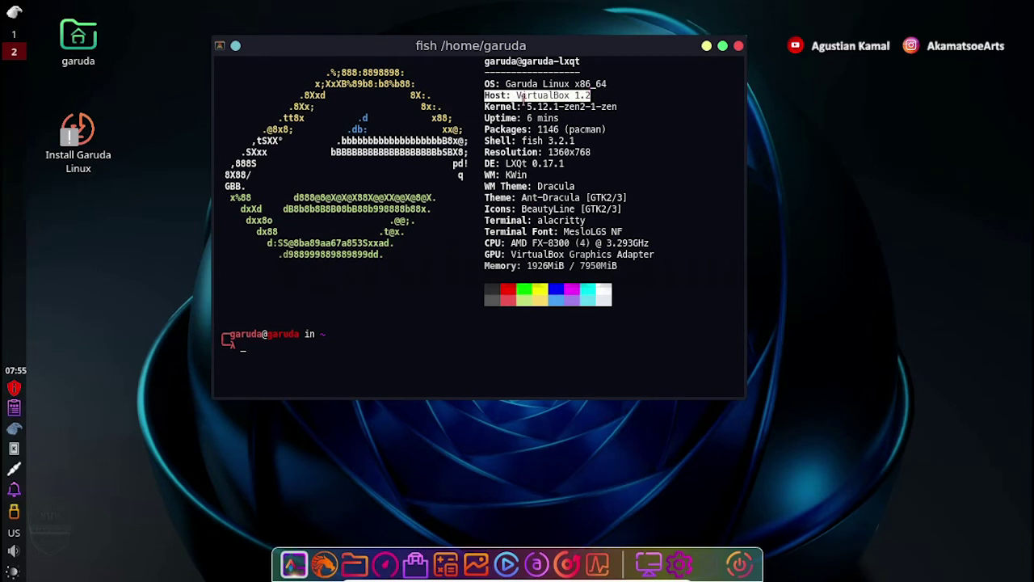
pyautogui.moveTo(485, 107); pyautogui.dragTo(617, 105)
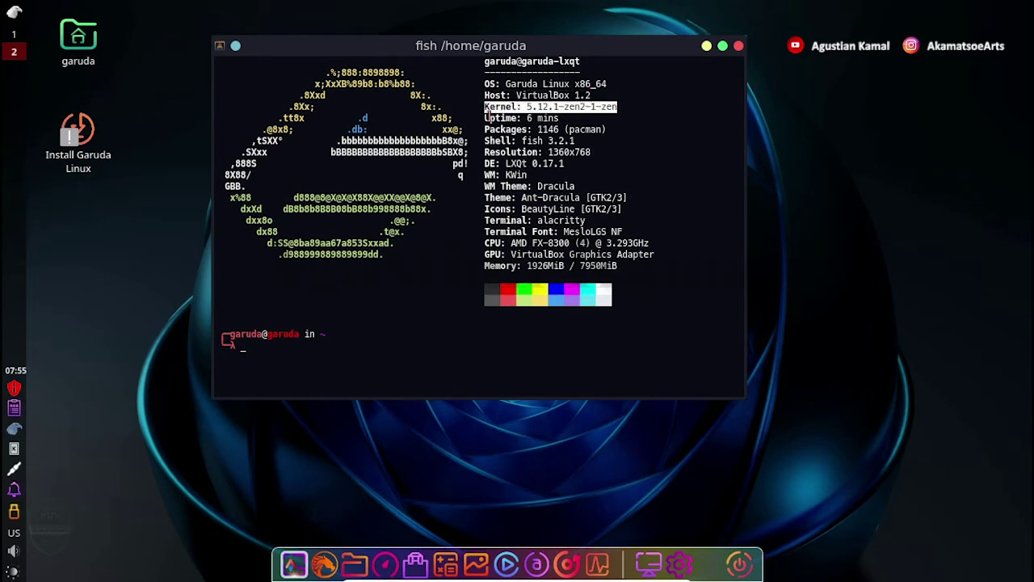
pyautogui.moveTo(486, 118); pyautogui.dragTo(560, 118)
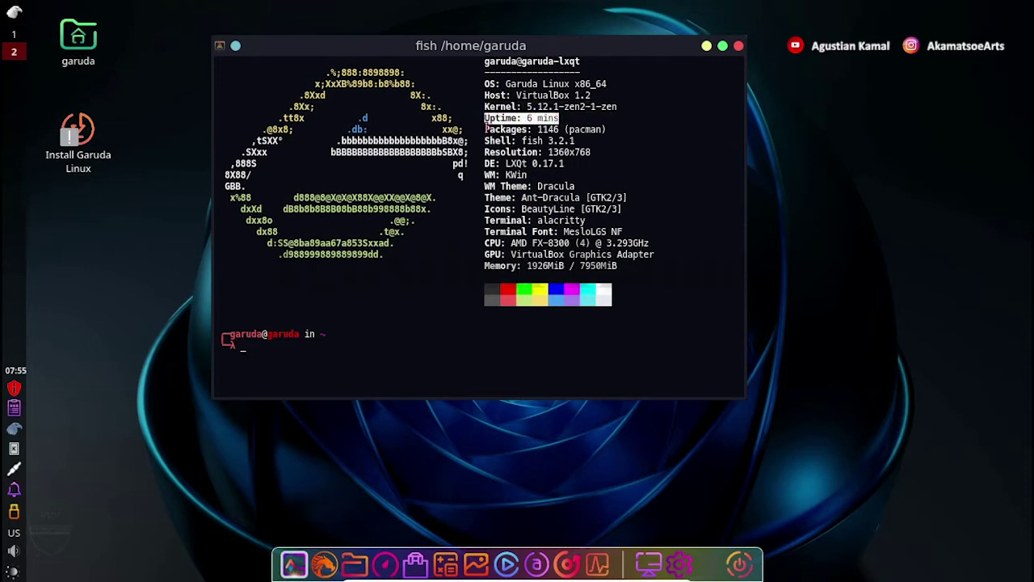
pyautogui.moveTo(485, 129); pyautogui.dragTo(608, 129)
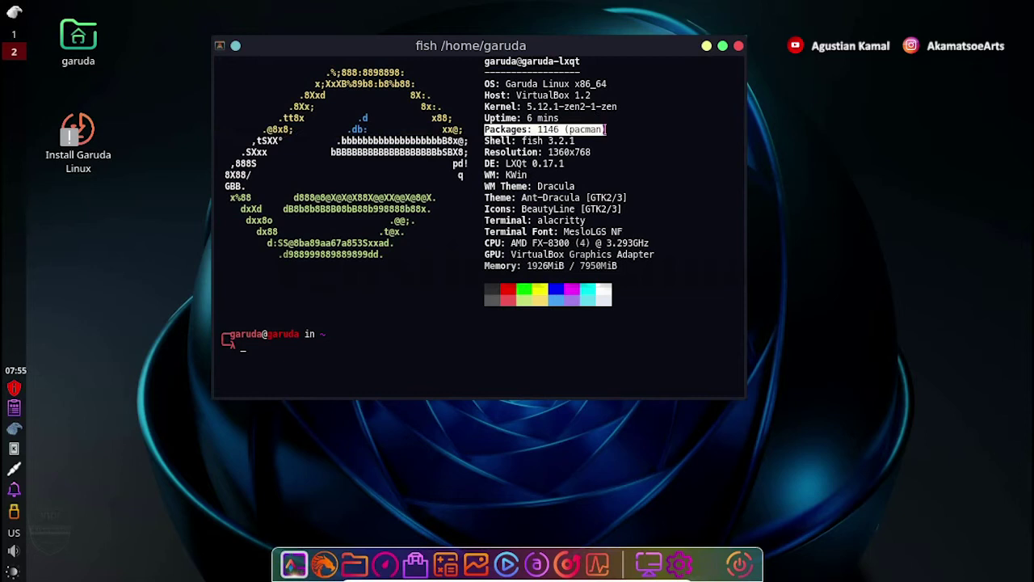
pyautogui.moveTo(486, 141); pyautogui.dragTo(578, 140)
pyautogui.click(486, 152)
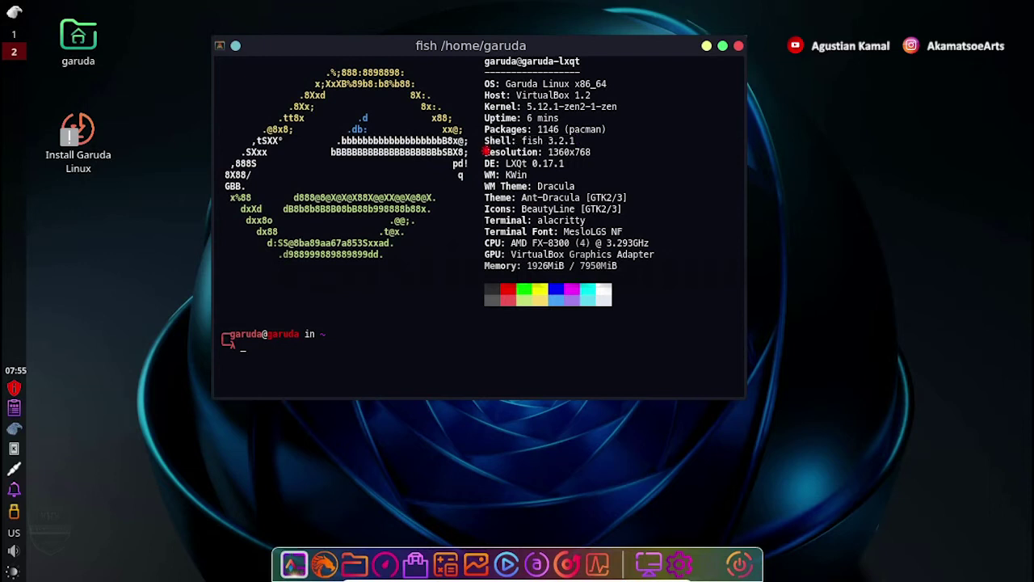
pyautogui.moveTo(488, 152); pyautogui.dragTo(592, 152)
pyautogui.click(490, 163)
pyautogui.moveTo(490, 164); pyautogui.dragTo(564, 163)
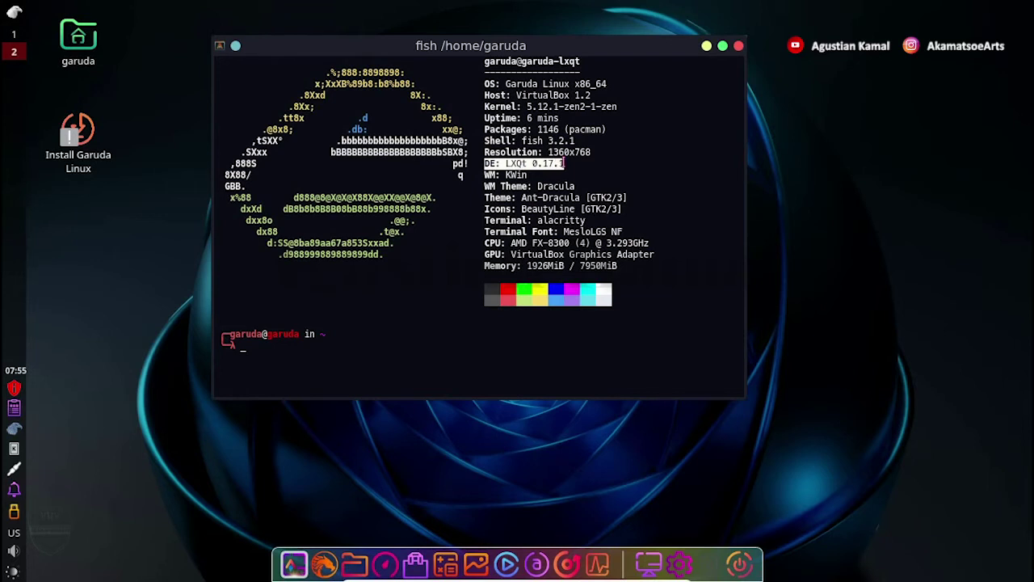
pyautogui.moveTo(485, 175); pyautogui.dragTo(580, 185)
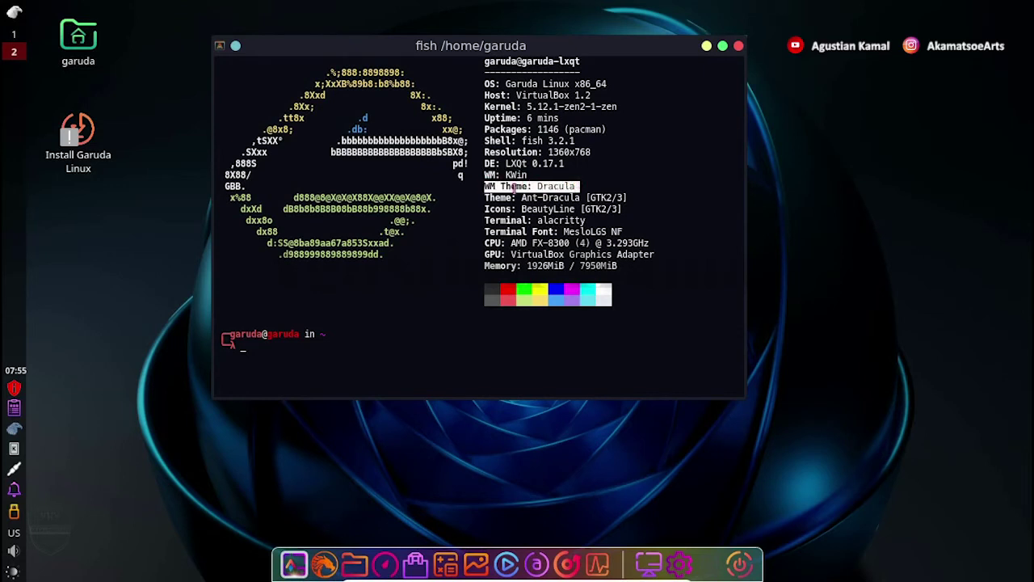
pyautogui.moveTo(486, 197); pyautogui.dragTo(629, 197)
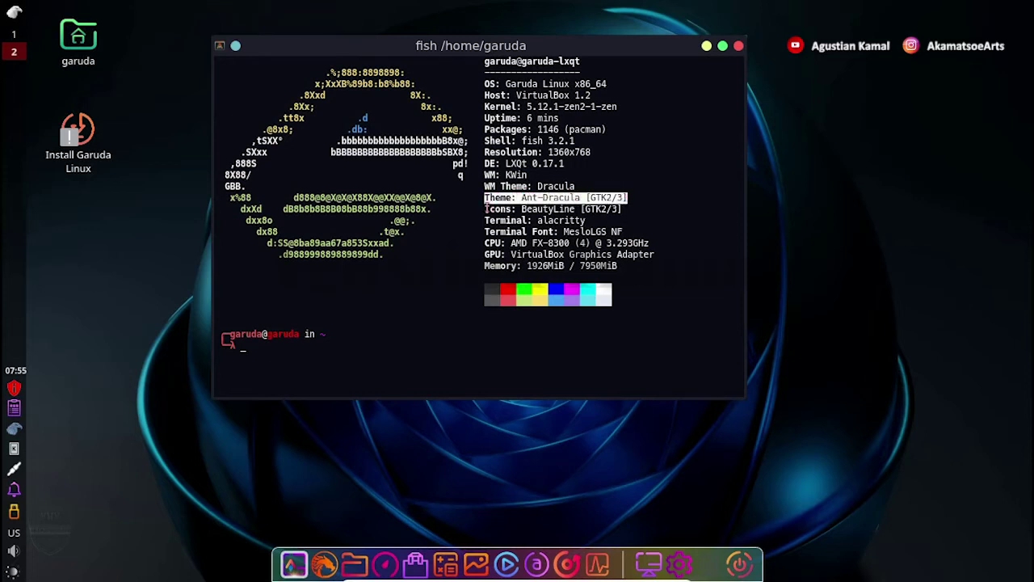
pyautogui.moveTo(486, 208); pyautogui.dragTo(623, 209)
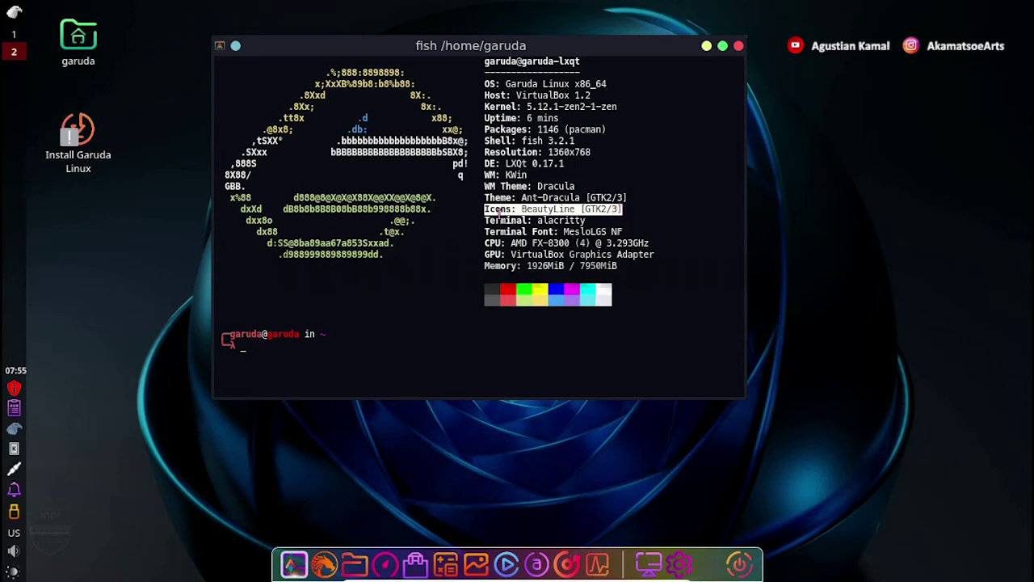
pyautogui.moveTo(485, 220); pyautogui.dragTo(585, 220)
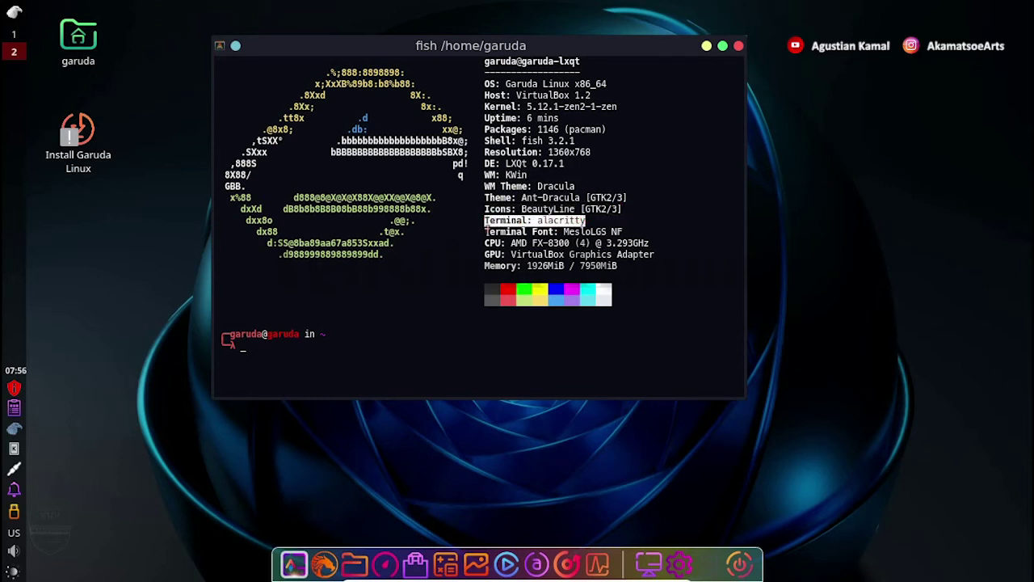
pyautogui.moveTo(487, 232); pyautogui.dragTo(624, 232)
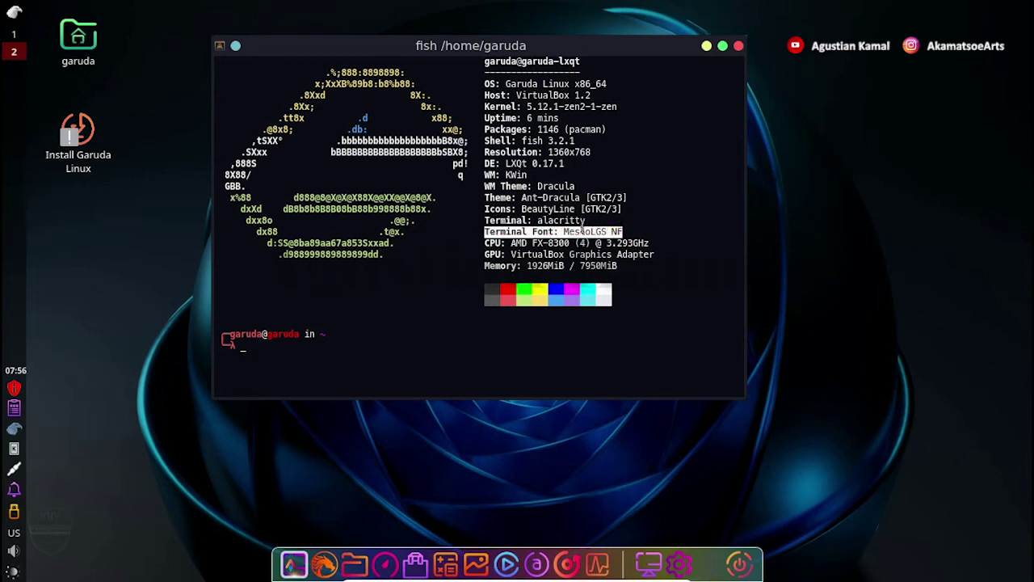
pyautogui.moveTo(486, 243); pyautogui.dragTo(650, 243)
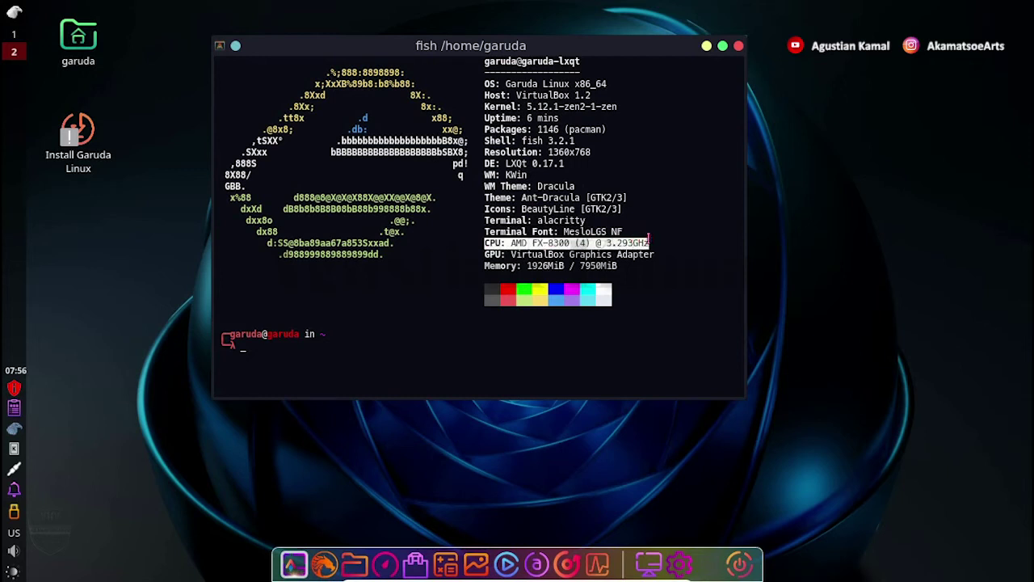
pyautogui.moveTo(485, 253); pyautogui.dragTo(656, 254)
pyautogui.click(485, 265)
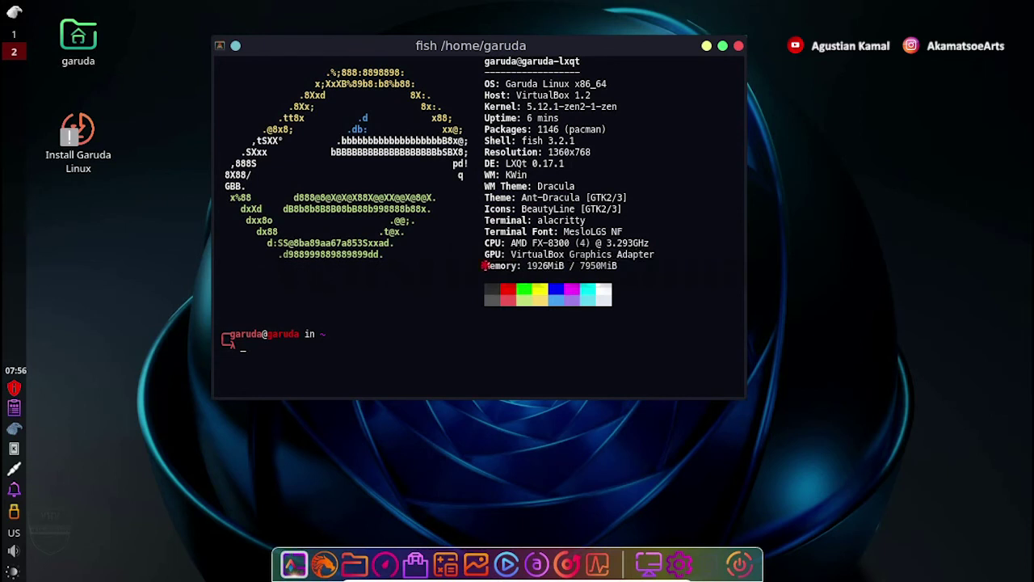
pyautogui.moveTo(485, 265); pyautogui.dragTo(617, 265)
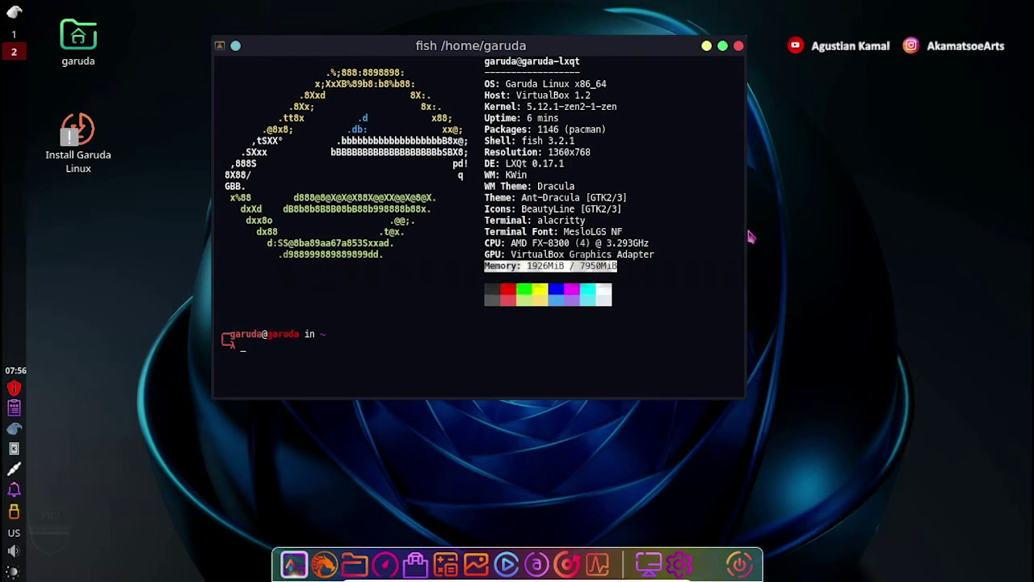
pyautogui.click(625, 346)
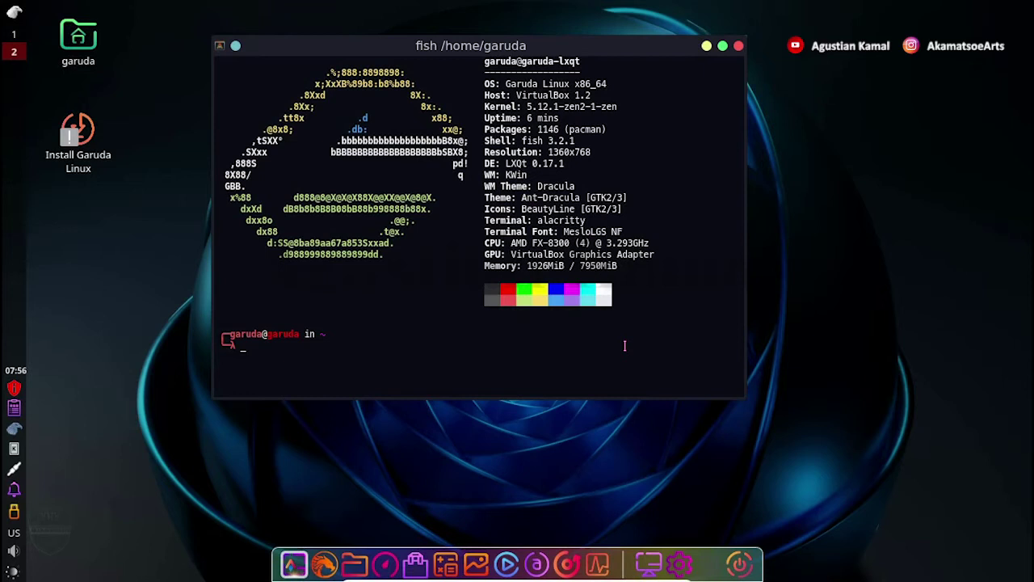
# Run neofetch, then lsb_release -a to show the distribution details.
pyautogui.write('neofetch')
pyautogui.press('Return')
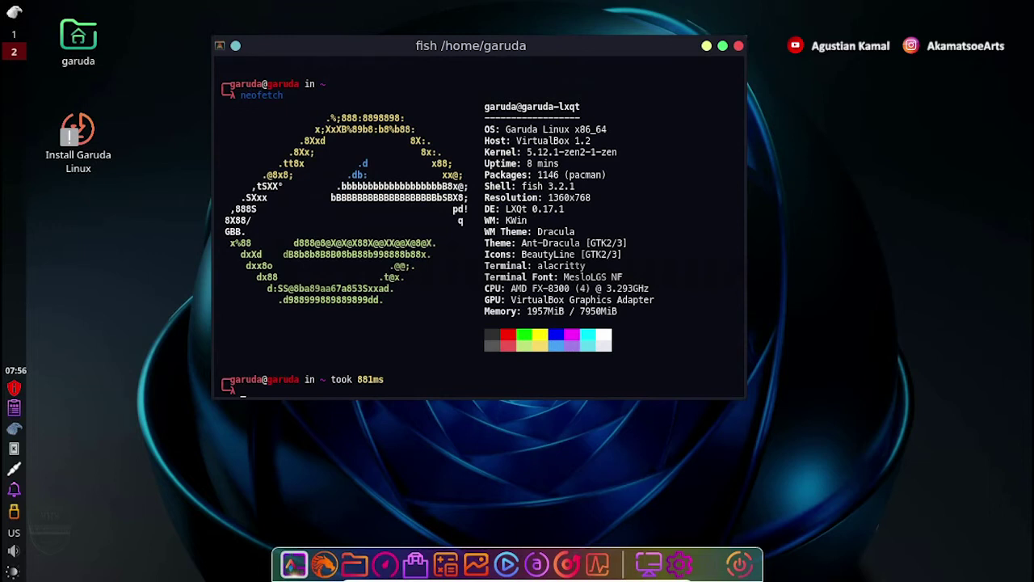
pyautogui.write('lsb_release -a')
pyautogui.press('Return')
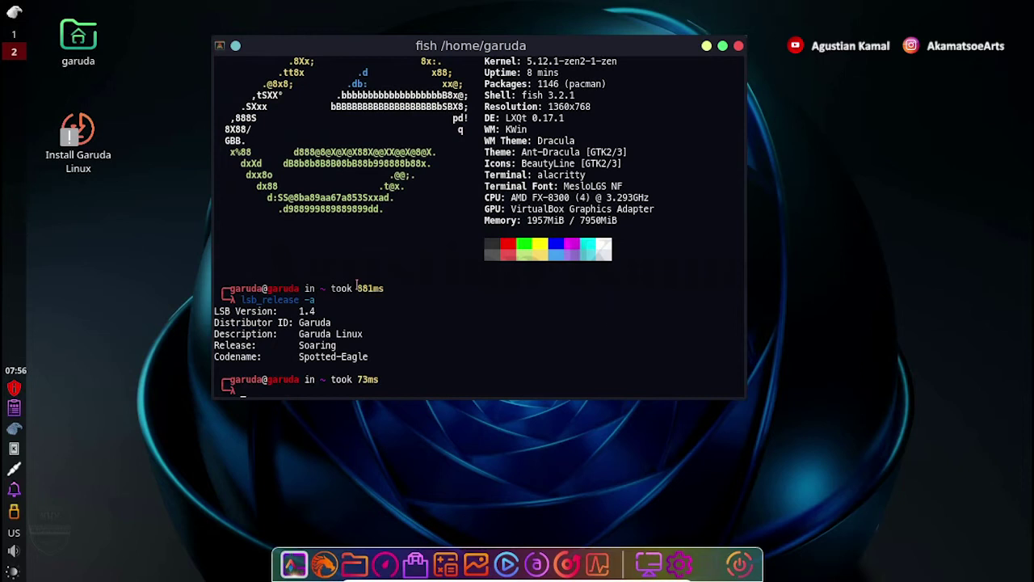
# Highlight the LSB Version, Distributor ID, Description, Release Soaring and Codename Spotted-Eagle lines.
pyautogui.moveTo(320, 312); pyautogui.dragTo(213, 313)
pyautogui.moveTo(333, 323); pyautogui.dragTo(213, 324)
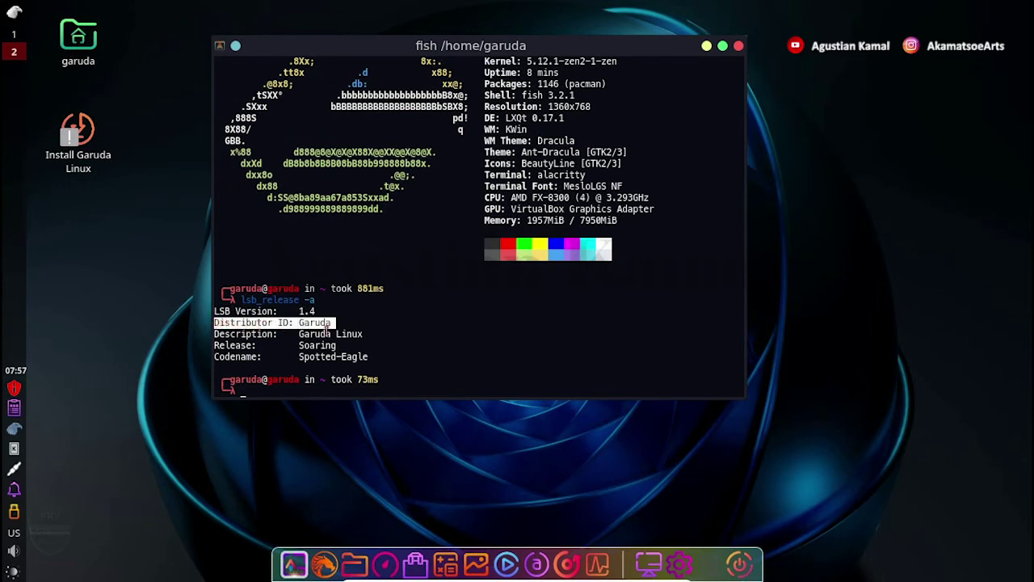
pyautogui.moveTo(367, 333); pyautogui.dragTo(222, 334)
pyautogui.moveTo(346, 346); pyautogui.dragTo(212, 346)
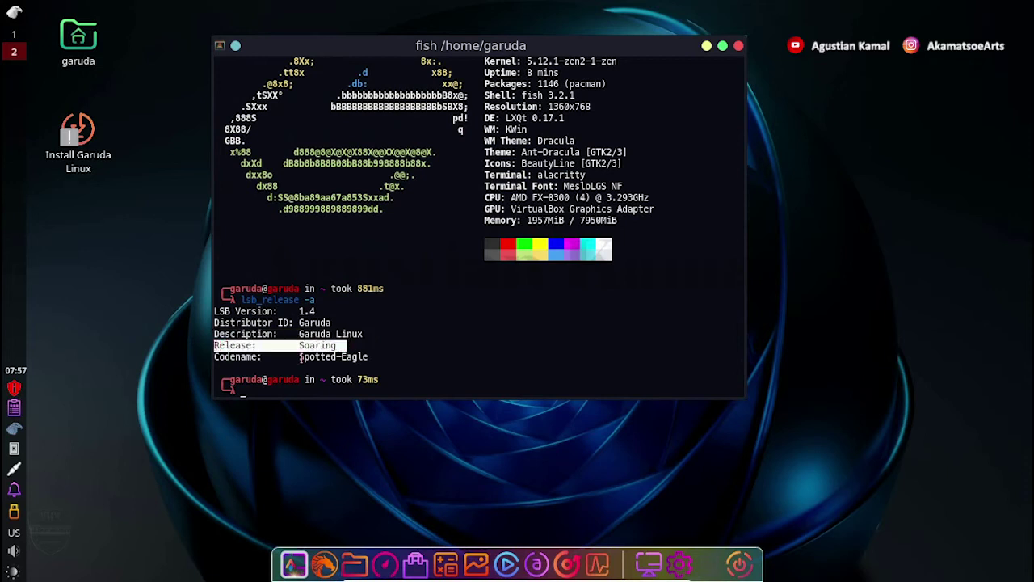
pyautogui.moveTo(373, 356); pyautogui.dragTo(215, 356)
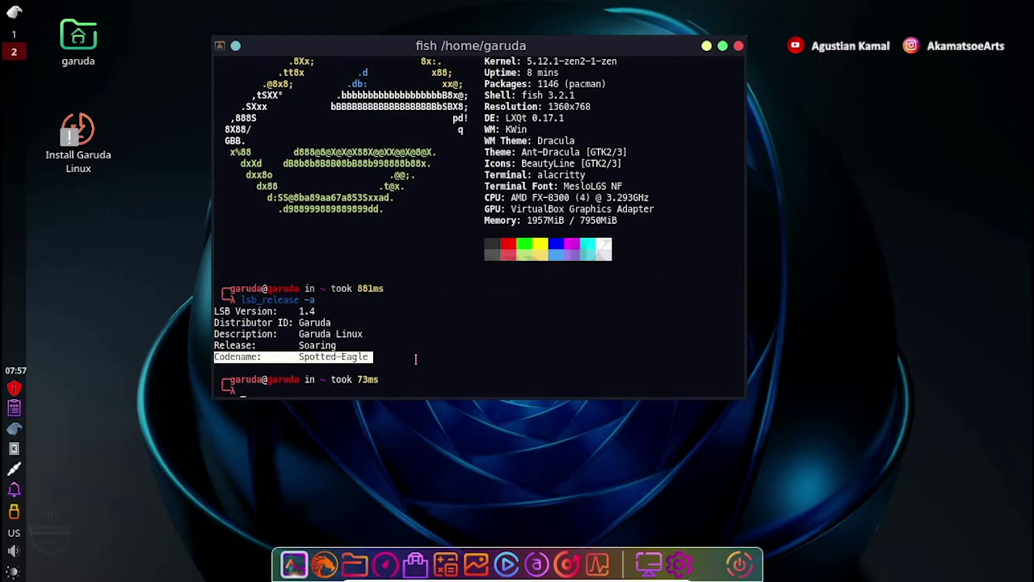
pyautogui.click(396, 388)
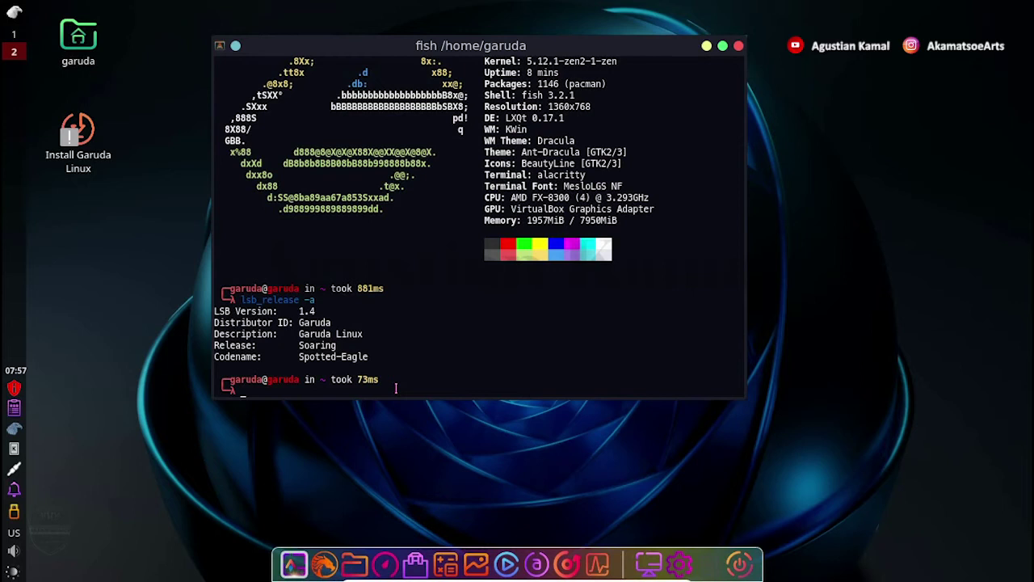
# Force-refresh the package databases with sudo pacman -Syy, then type sudo pacman -Syu.
pyautogui.write('sudo pacman -Syy')
pyautogui.press('Return')
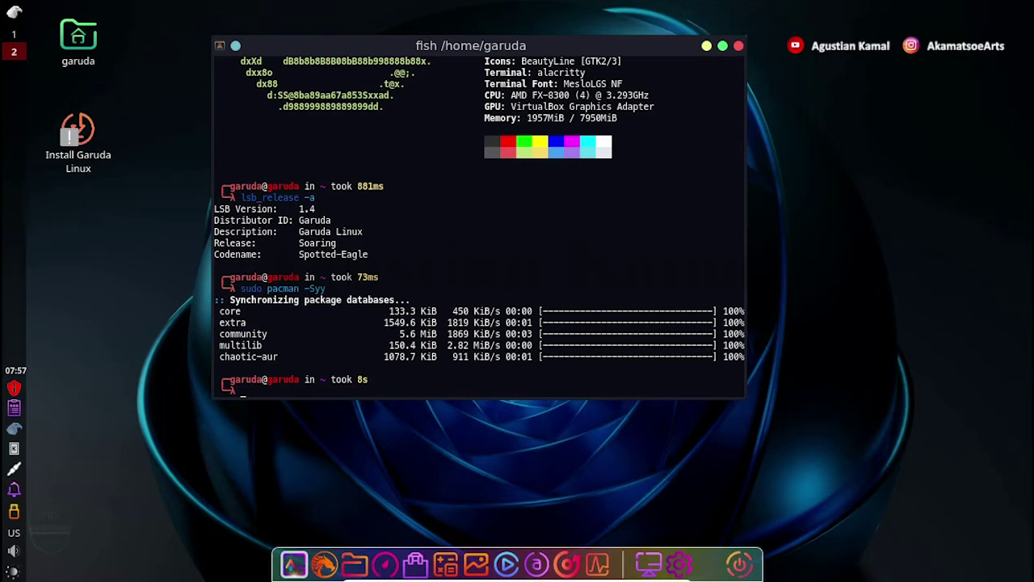
pyautogui.write('sudo pacman -Syu')
# Run the upgrade, review its 248 packages and total sizes, then answer n to decline.
pyautogui.press('Return')
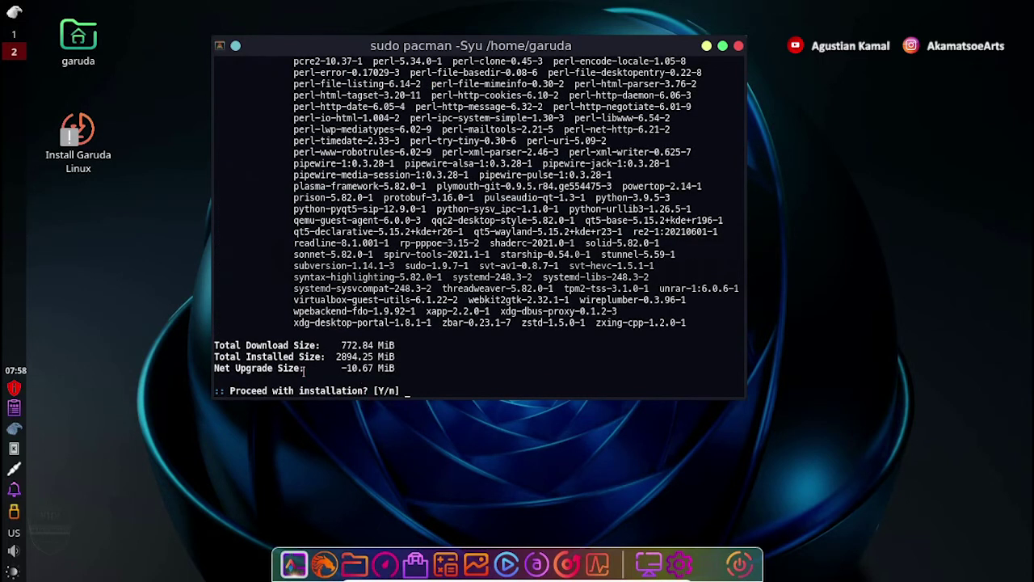
pyautogui.scroll(3, 295, 187)
pyautogui.scroll(15, 295, 187)
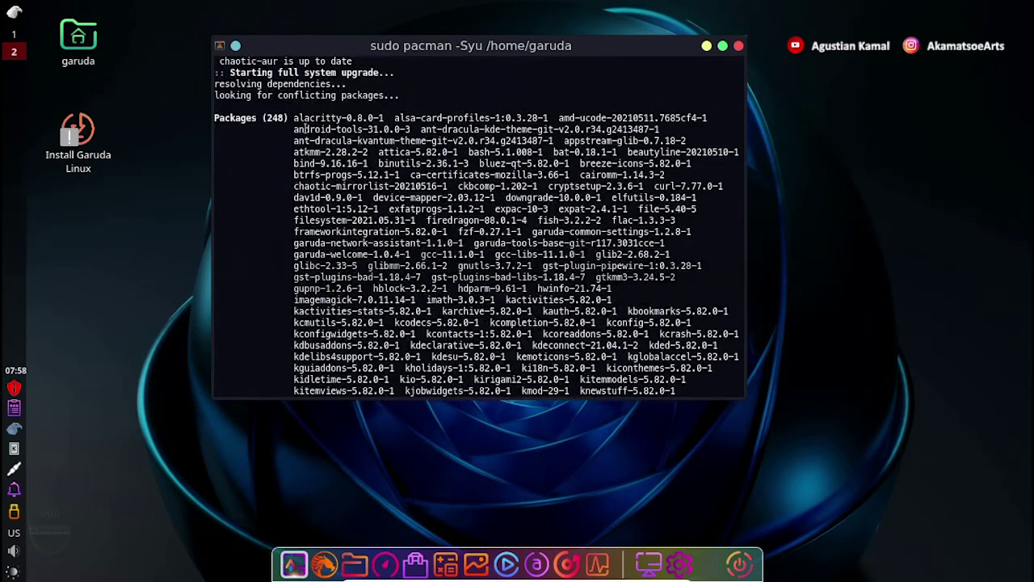
pyautogui.moveTo(295, 118); pyautogui.dragTo(684, 388)
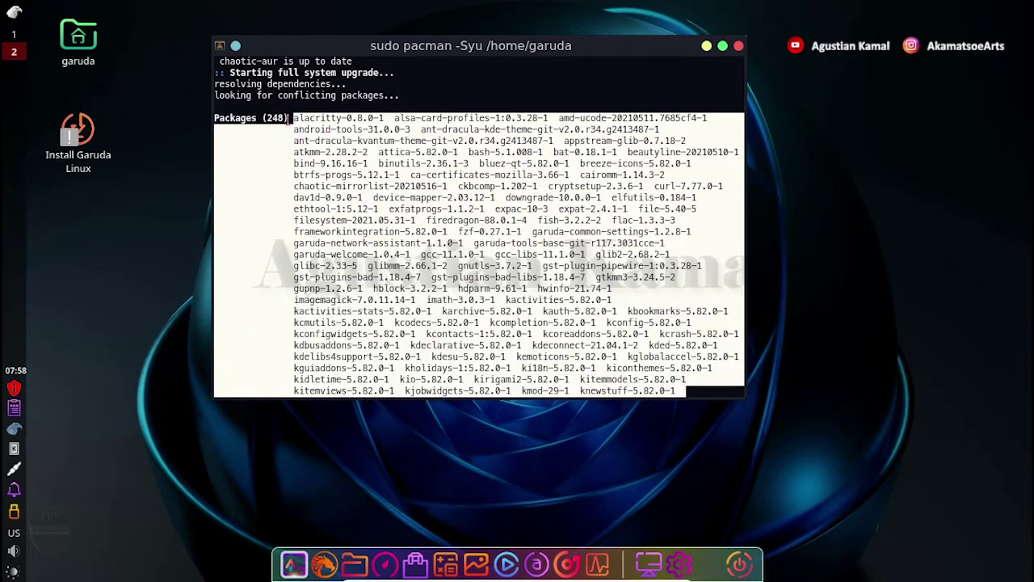
pyautogui.moveTo(289, 118); pyautogui.dragTo(213, 118)
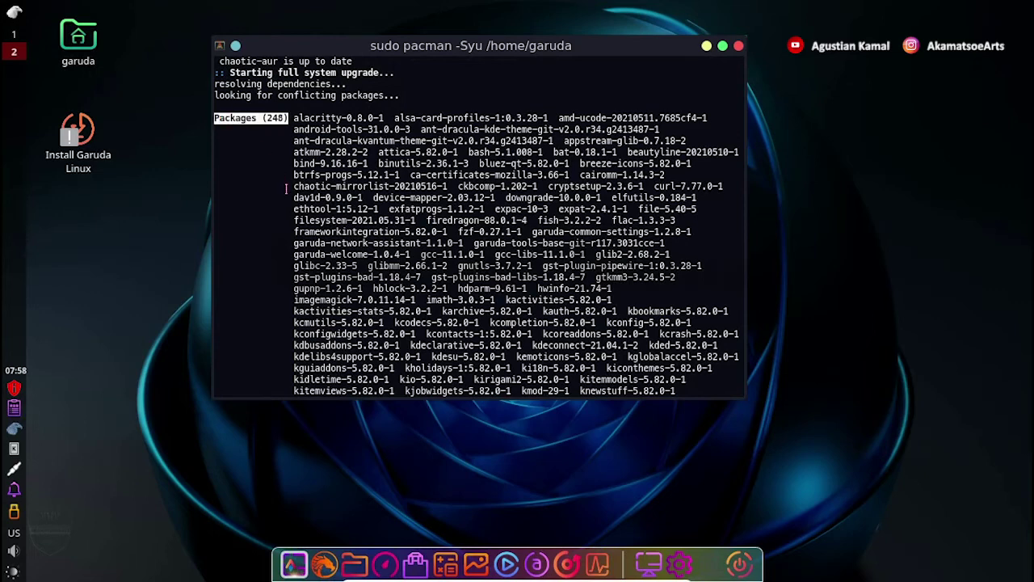
pyautogui.scroll(-15, 286, 189)
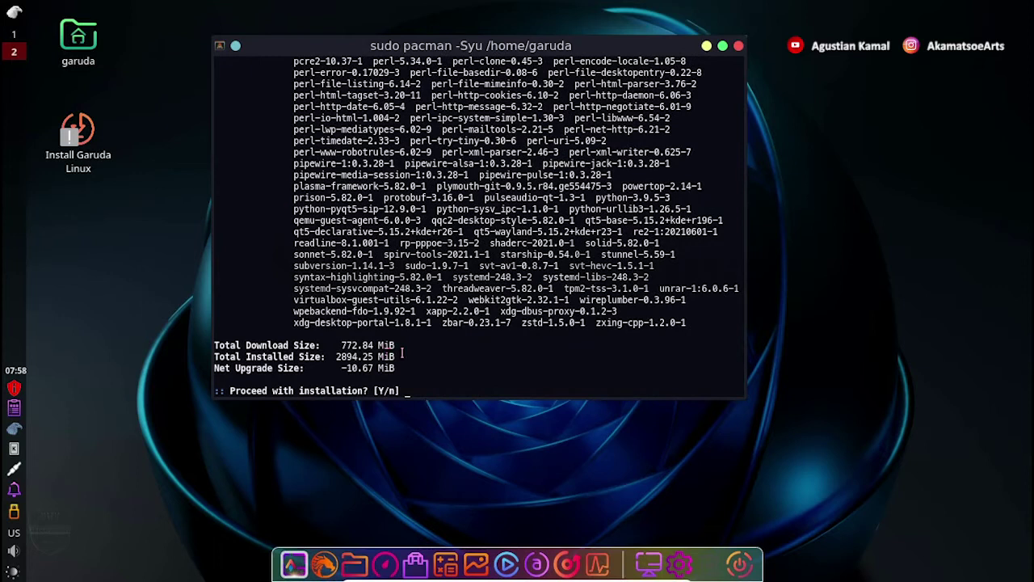
pyautogui.moveTo(402, 354); pyautogui.dragTo(215, 356)
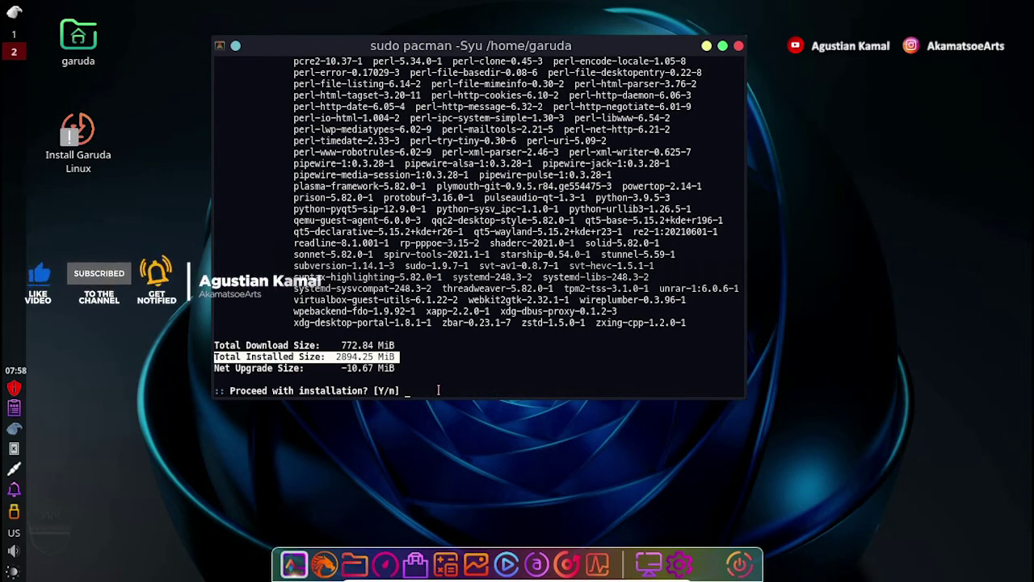
pyautogui.click(438, 390)
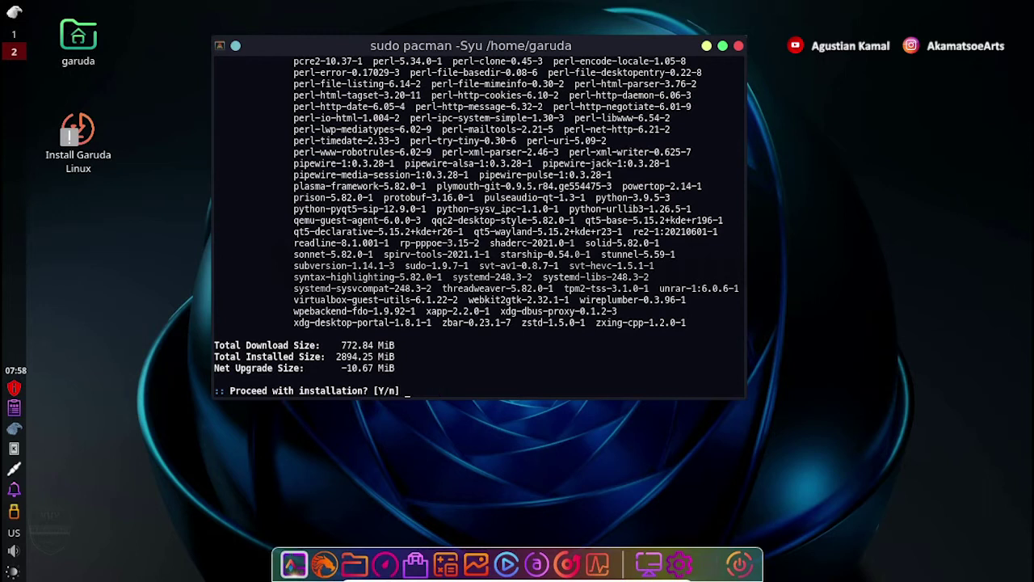
pyautogui.write('n')
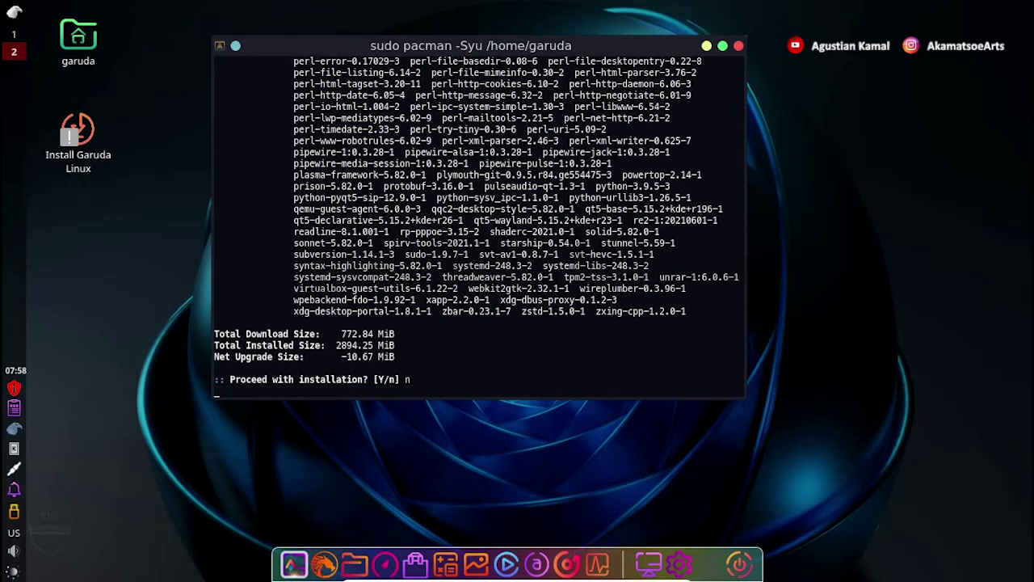
pyautogui.press('Return')
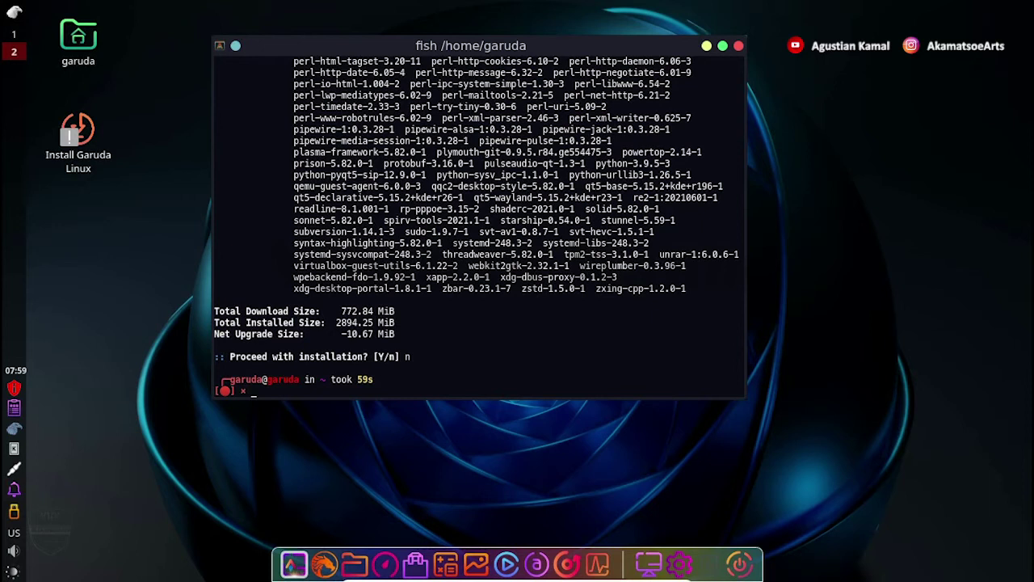
# Install Geany with sudo pacman -S geany, confirm with y, and launch geany.
pyautogui.write('sudo pacman -S geany')
pyautogui.press('Return')
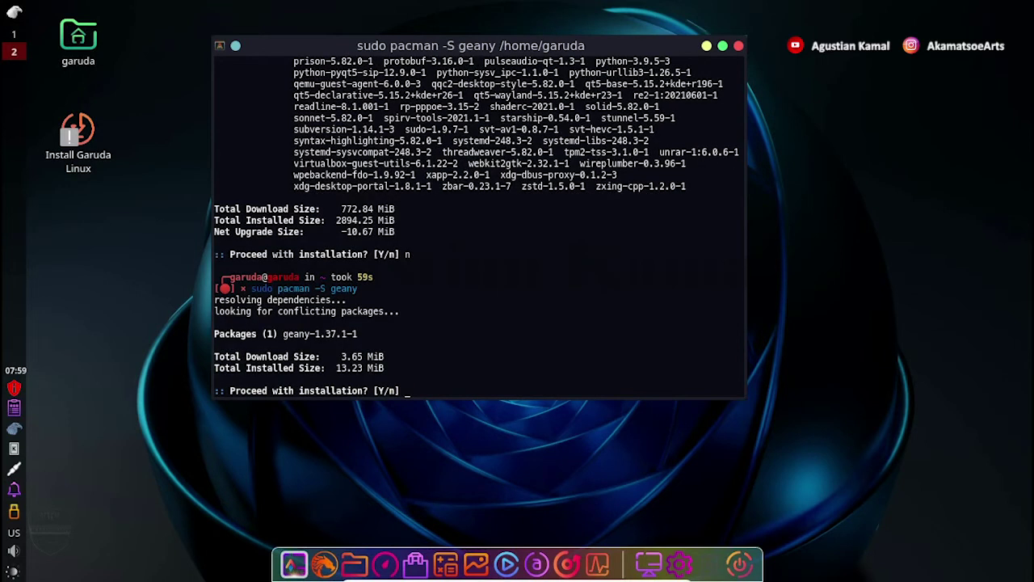
pyautogui.write('y')
pyautogui.press('Return')
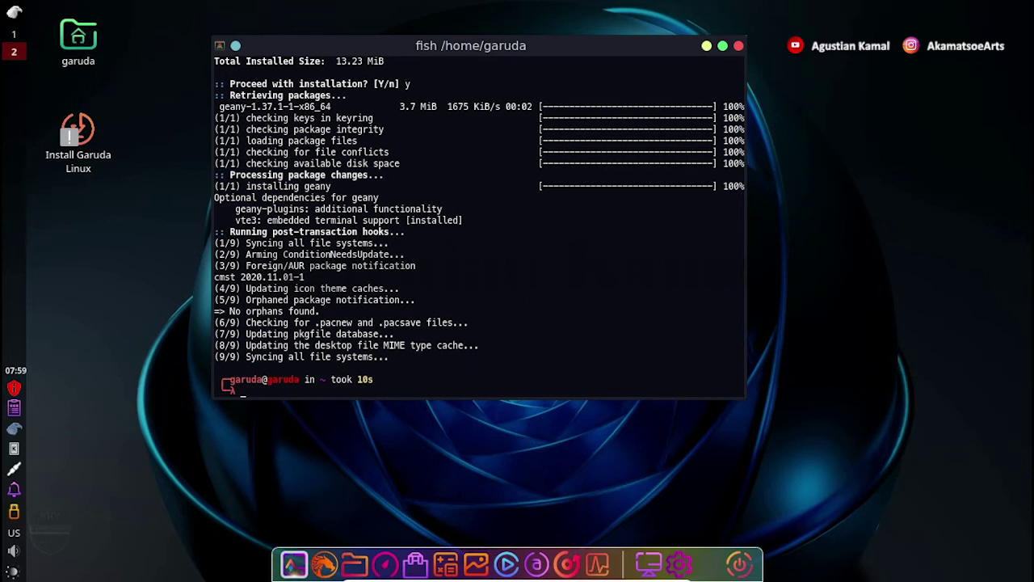
pyautogui.write('geany')
pyautogui.press('Return')
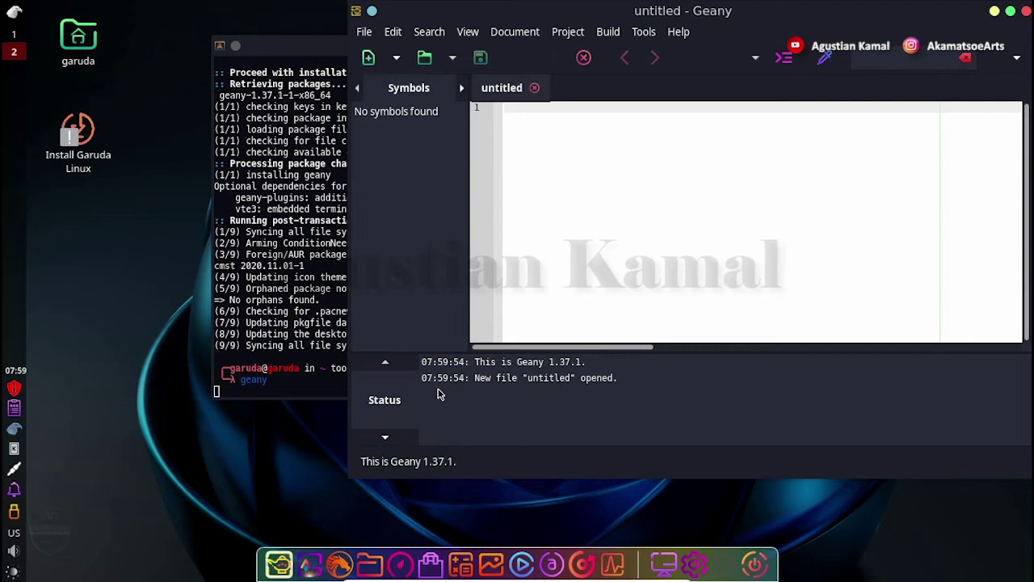
# Maximize Geany and write the prompt line echo -n "Masukkan nama anda : " followed by read nama.
pyautogui.doubleClick(739, 17)
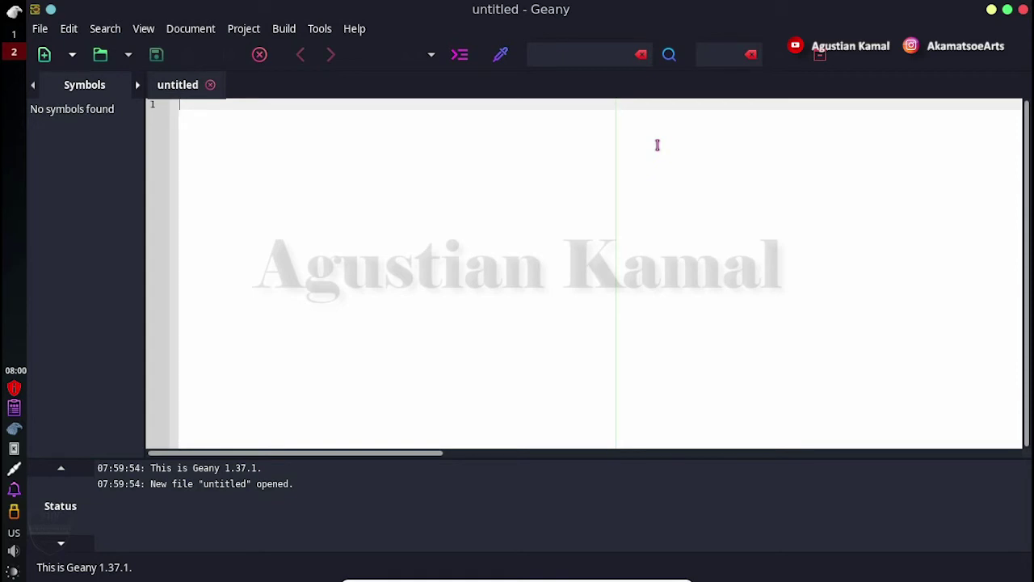
pyautogui.write('echo ')
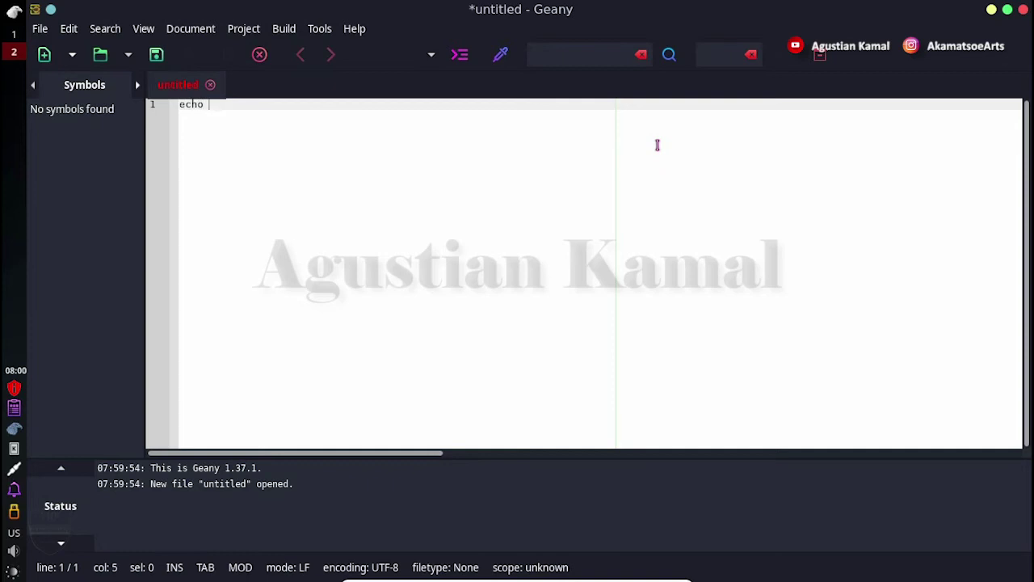
pyautogui.write('-n "Masukkan nama')
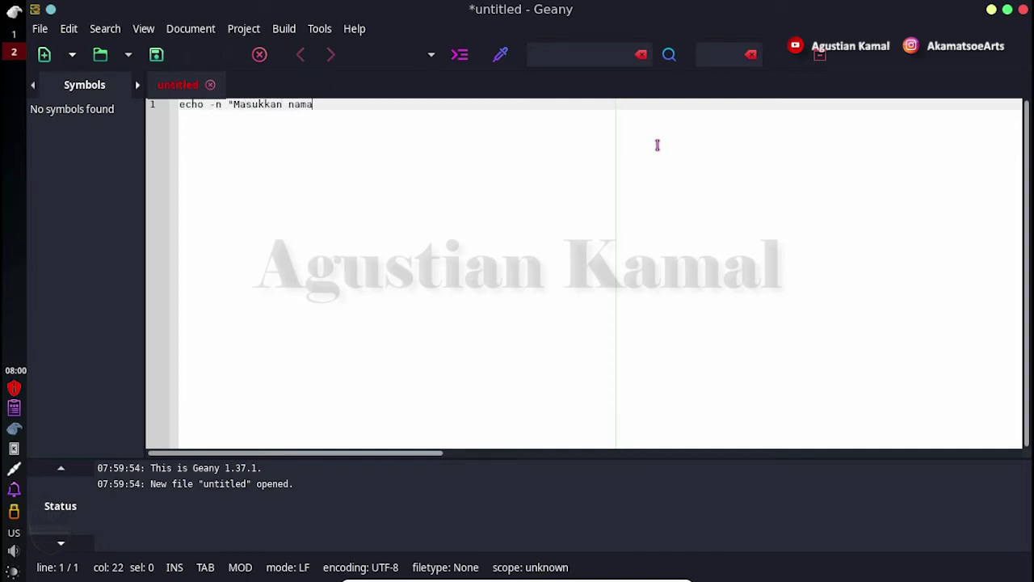
pyautogui.write(' anda : ')
pyautogui.write('"')
pyautogui.press('Return')
pyautogui.write('e')
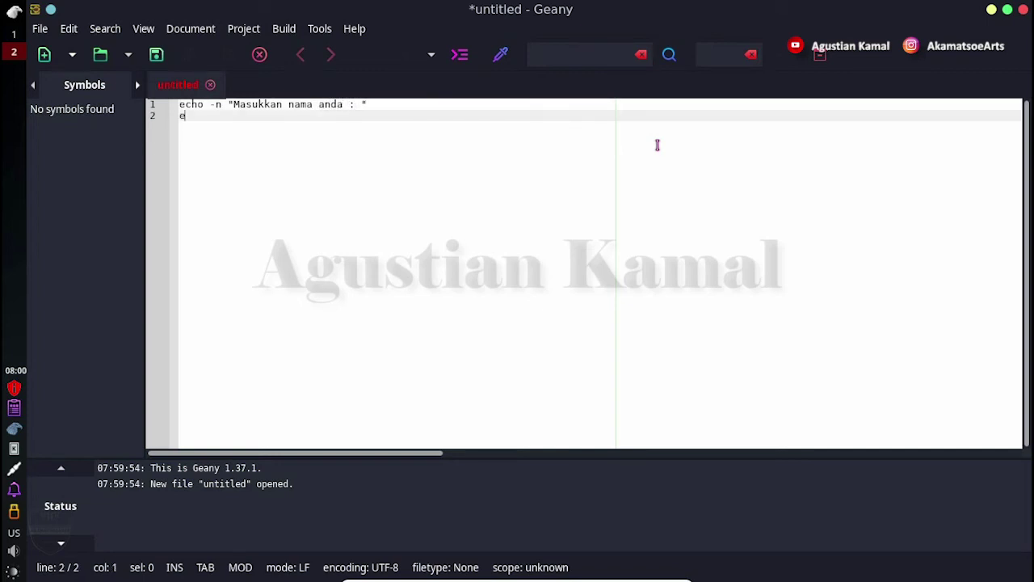
pyautogui.press('BackSpace')
pyautogui.write('read nama')
pyautogui.press('Return')
# Add the blank echo, "Nama anda adalah : $nama" and farewell lines, then bring up Save File.
pyautogui.write('echo ')
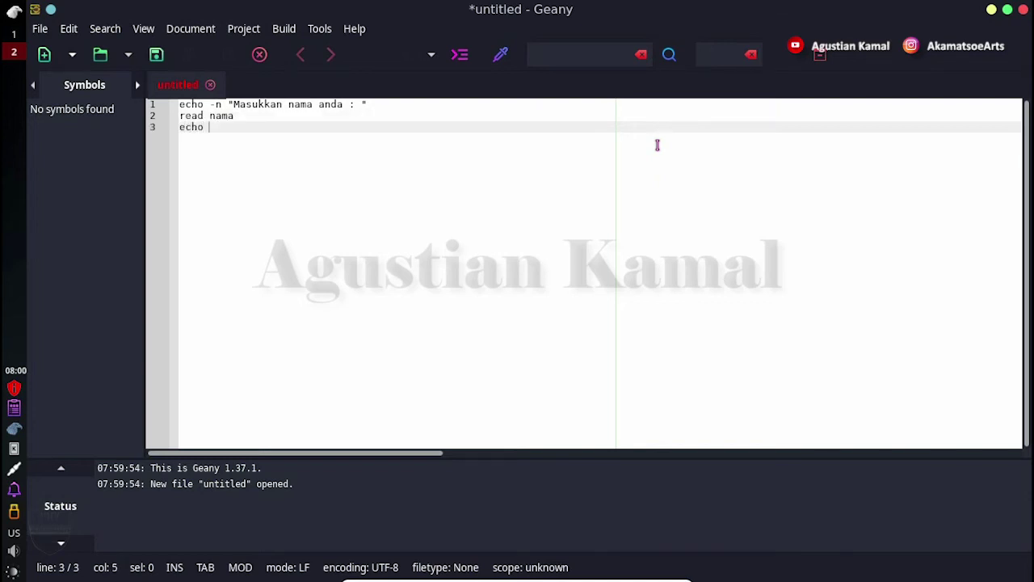
pyautogui.write('""')
pyautogui.press('Return')
pyautogui.write('echo ""')
pyautogui.press('Return')
pyautogui.write('echo "Terima')
pyautogui.press('BackSpace')
pyautogui.press('BackSpace')
pyautogui.press('BackSpace')
pyautogui.press('BackSpace')
pyautogui.press('BackSpace')
pyautogui.press('BackSpace')
pyautogui.write('Nama anda adalah : $nama"')
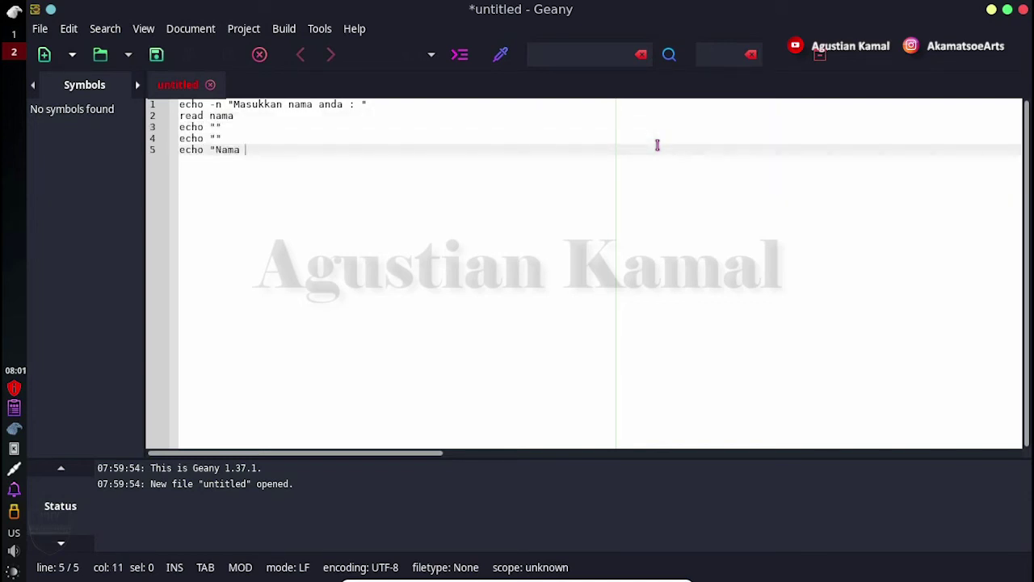
pyautogui.press('Return')
pyautogui.write('echo "Terimakasih')
pyautogui.write(', sampai jumpa lagi!!!"')
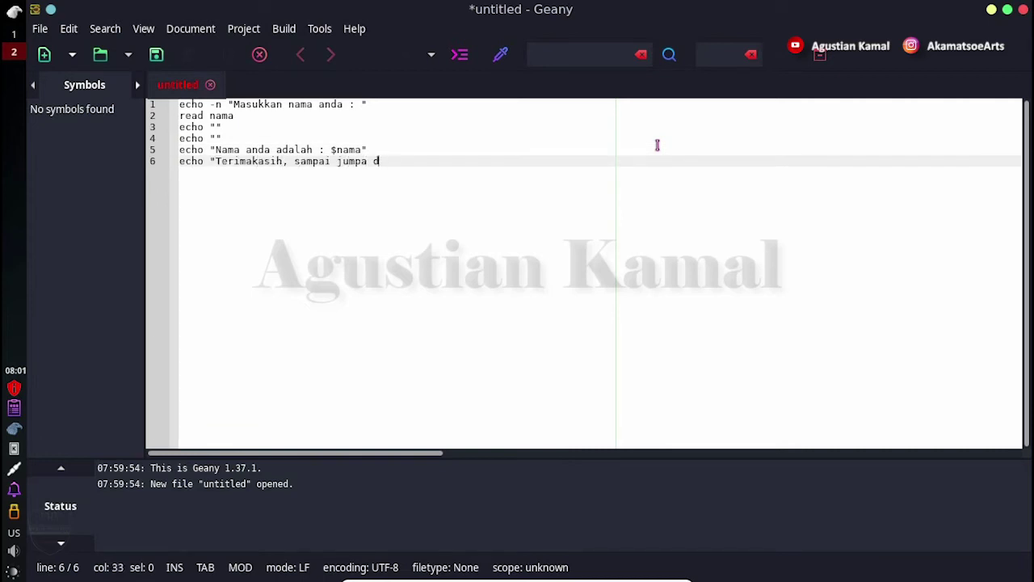
pyautogui.press('Return')
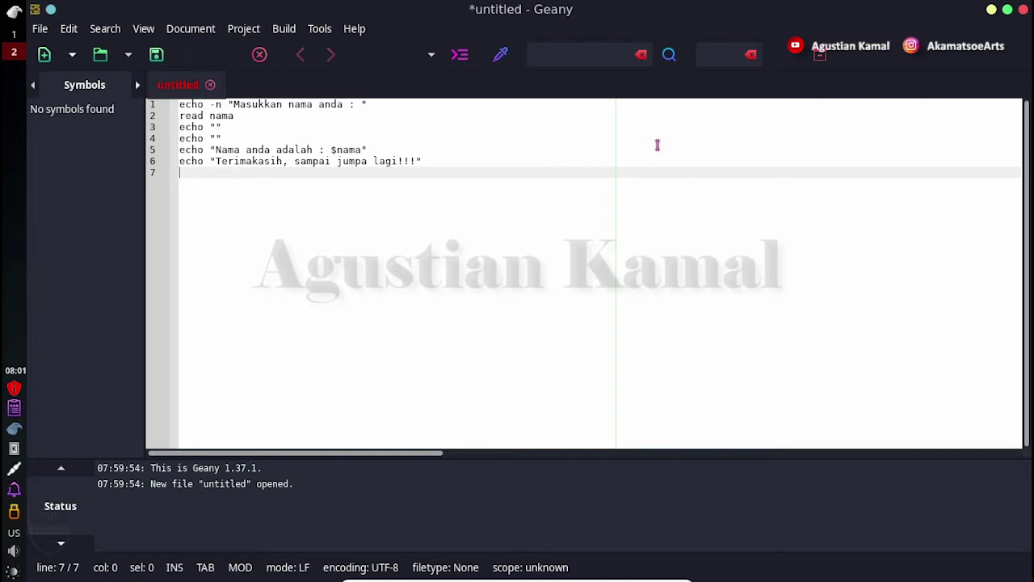
pyautogui.hotkey('ctrl', 's')
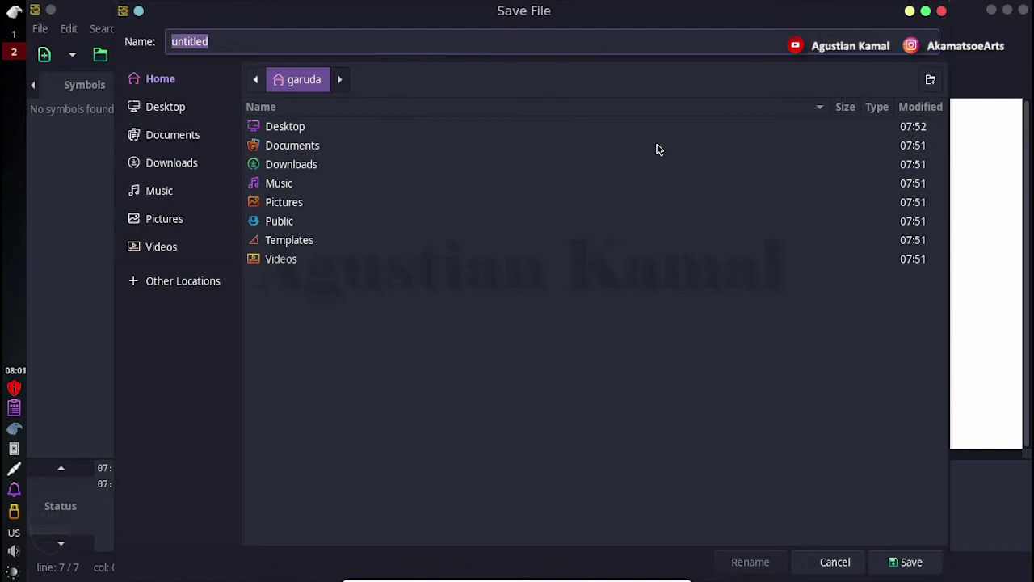
# Save the script as test.sh in the home folder and close Geany.
pyautogui.click(336, 45)
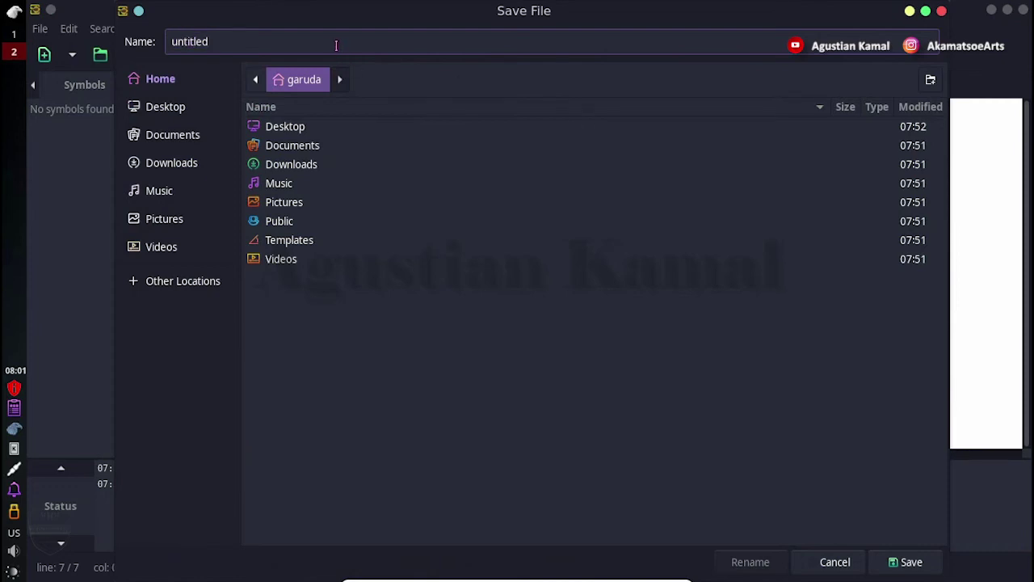
pyautogui.doubleClick(336, 46)
pyautogui.write('test.sh')
pyautogui.click(906, 564)
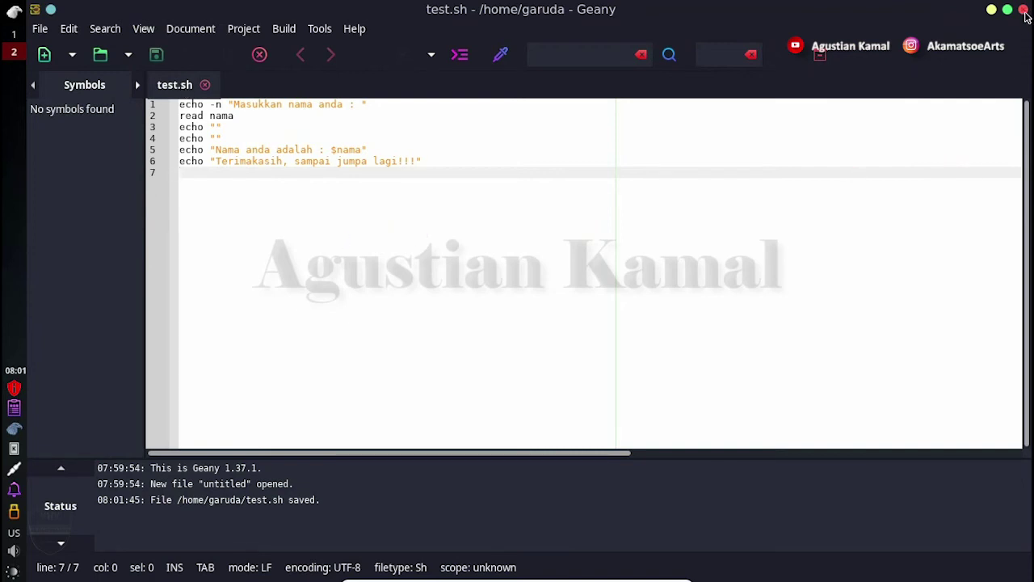
pyautogui.click(1026, 15)
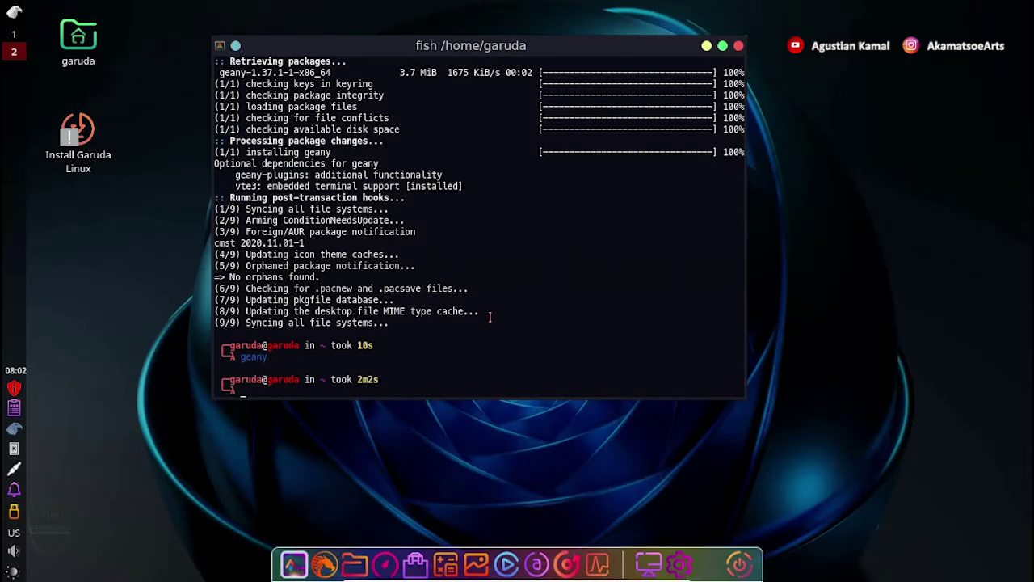
# Print the current folder with pwd and list the home folder in detail with ls -la.
pyautogui.write('pwd')
pyautogui.press('Return')
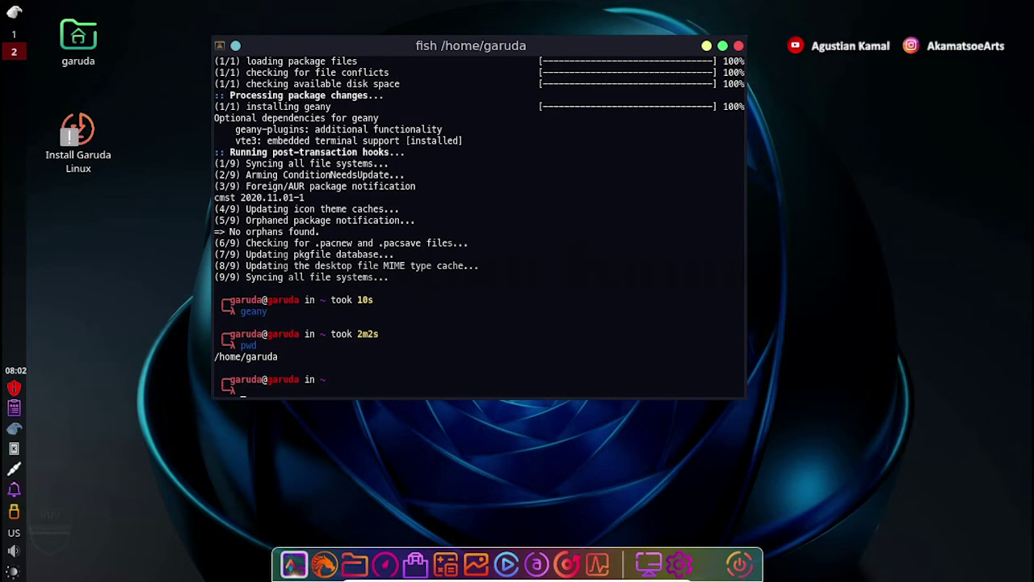
pyautogui.write('ls -la')
pyautogui.press('Return')
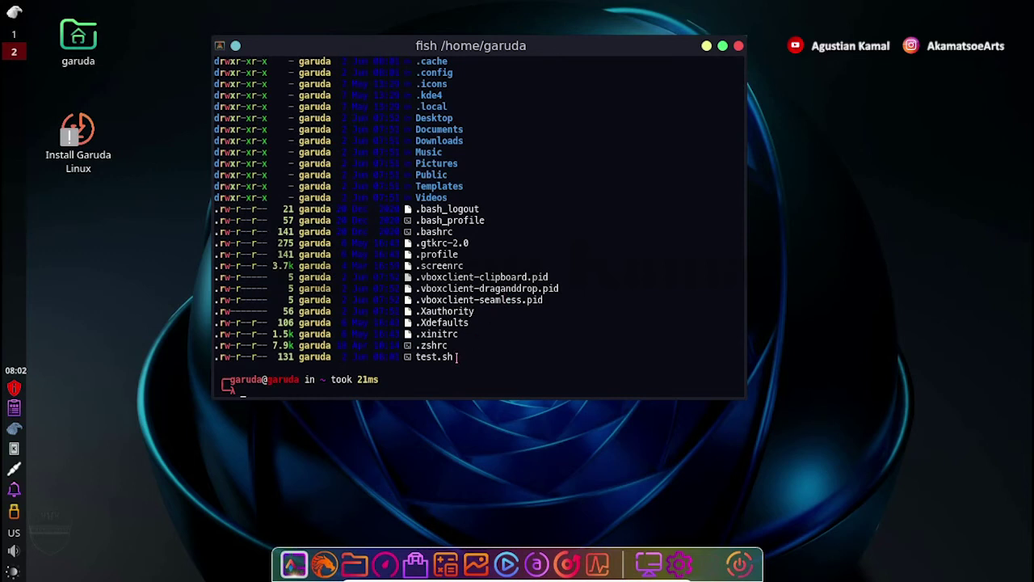
pyautogui.moveTo(458, 356); pyautogui.dragTo(415, 357)
pyautogui.click(504, 370)
# Run test.sh, enter a name at its prompt, then type sudo pacman -Rcns geany.
pyautogui.write('sh test.sh')
pyautogui.press('Return')
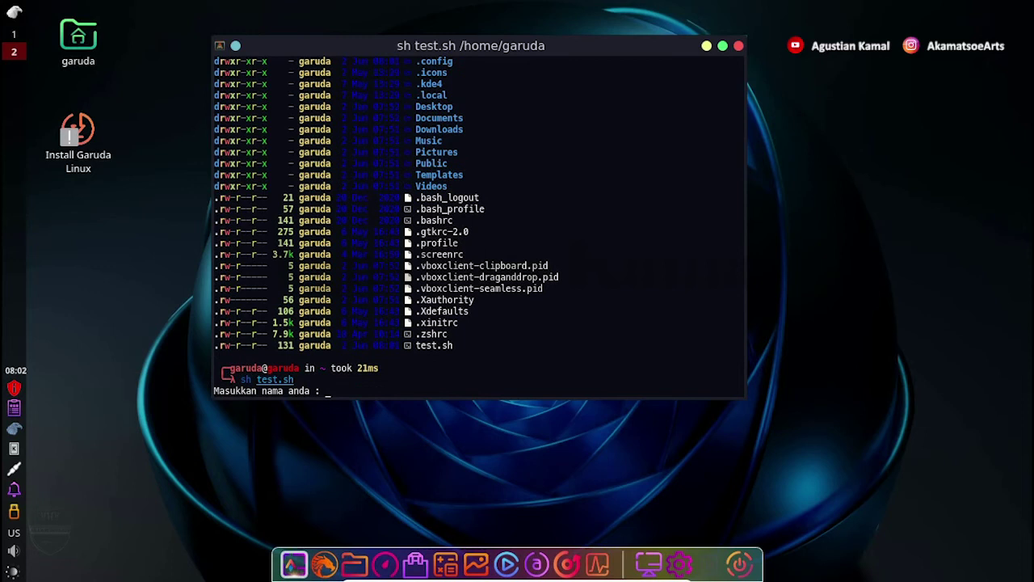
pyautogui.write('Elang')
pyautogui.press('Return')
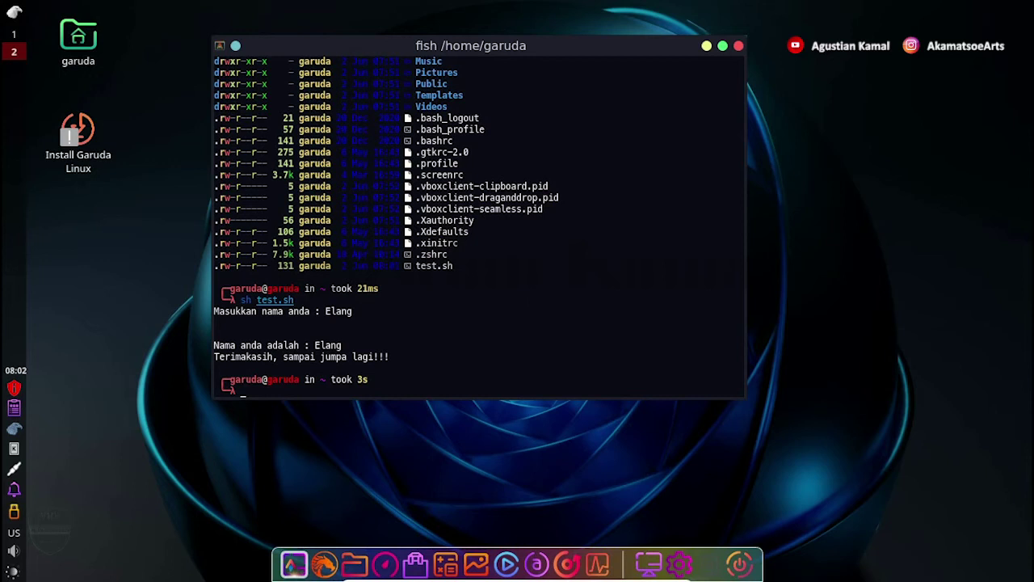
pyautogui.write('sudo pacman -Rcns geany')
# Confirm removing Geany with y, close Alacritty, and open the home folder in the file manager.
pyautogui.press('Return')
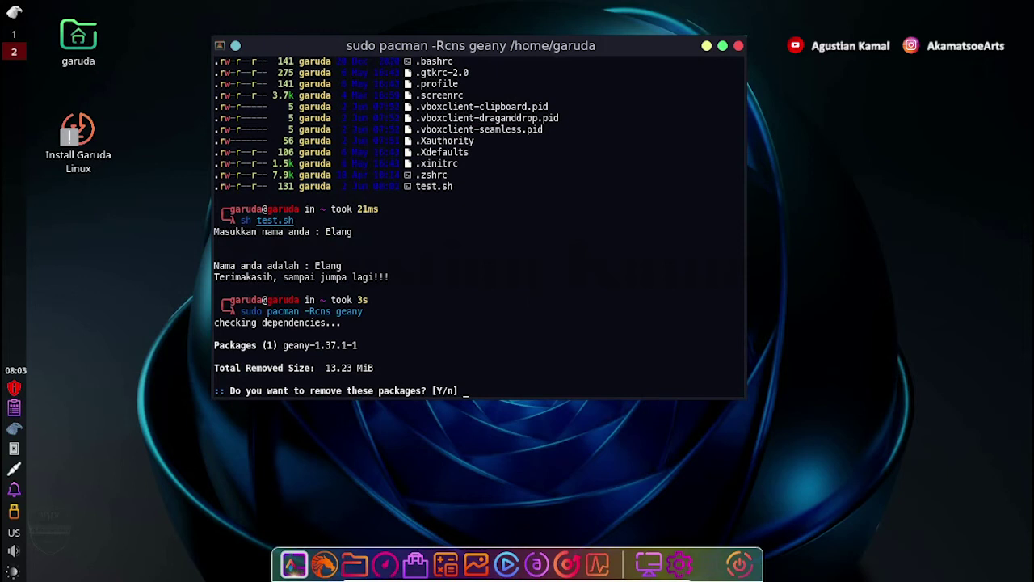
pyautogui.write('y')
pyautogui.press('Return')
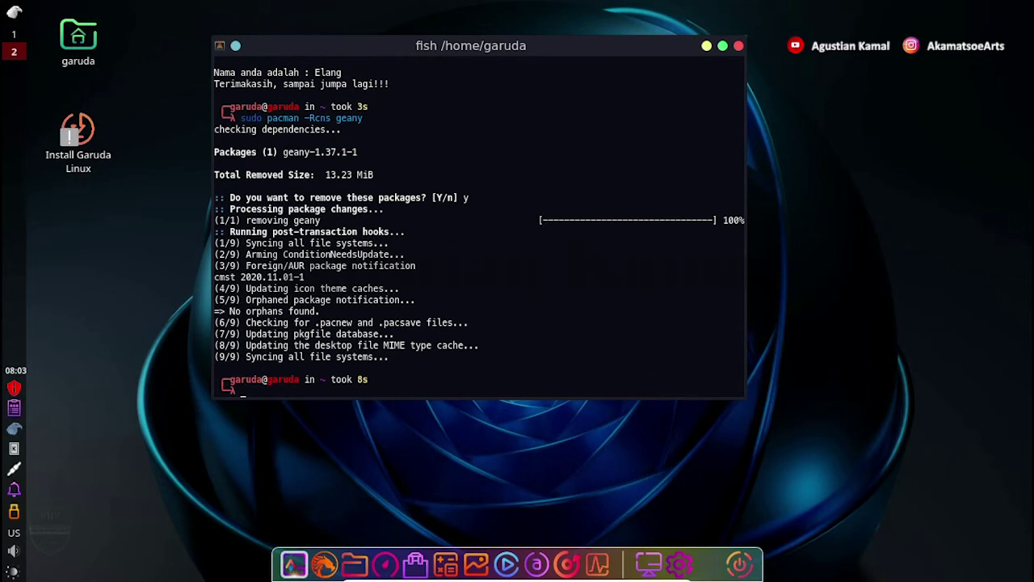
pyautogui.click(740, 47)
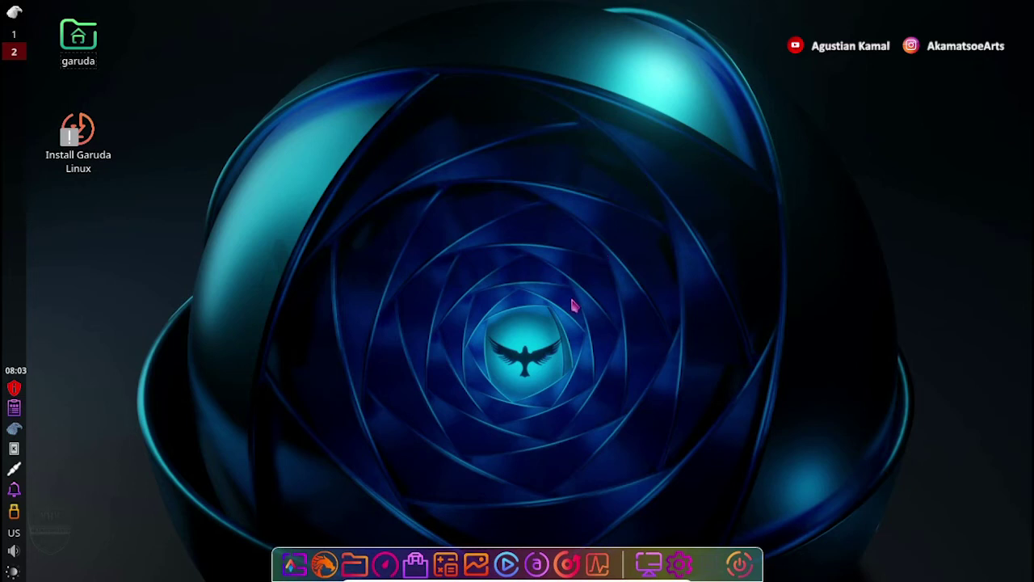
pyautogui.click(357, 564)
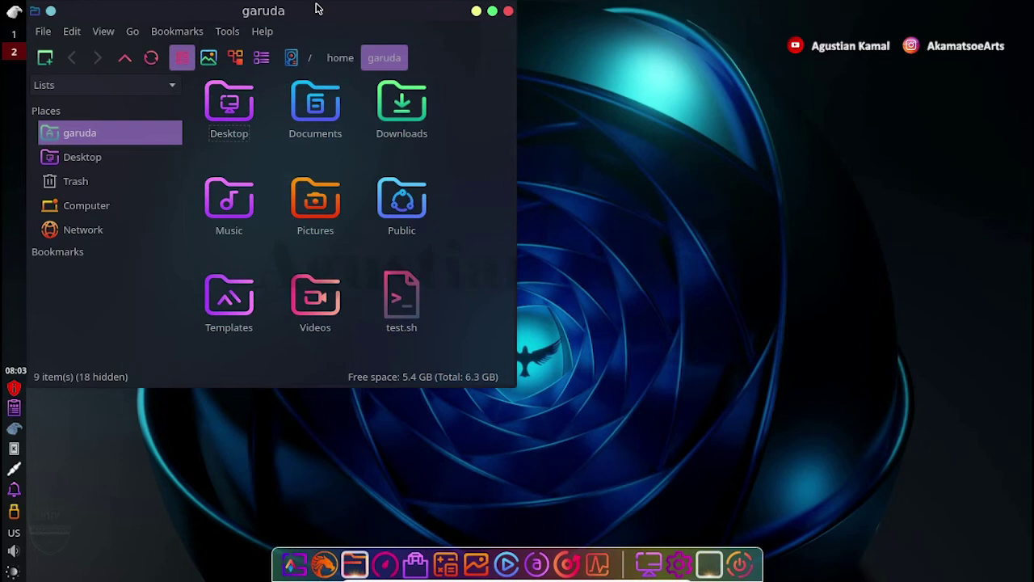
pyautogui.click(264, 32)
pyautogui.click(278, 55)
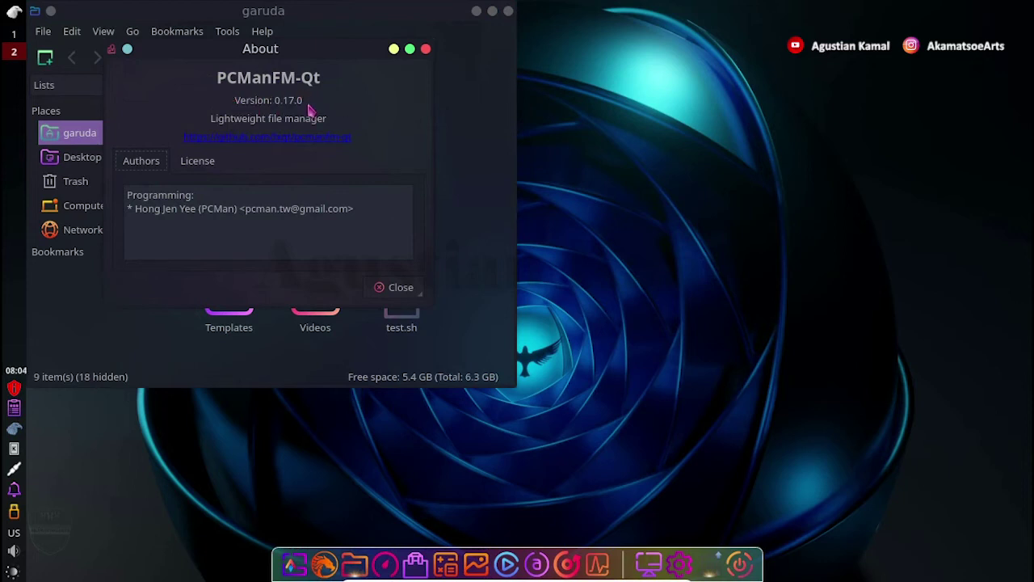
pyautogui.click(427, 50)
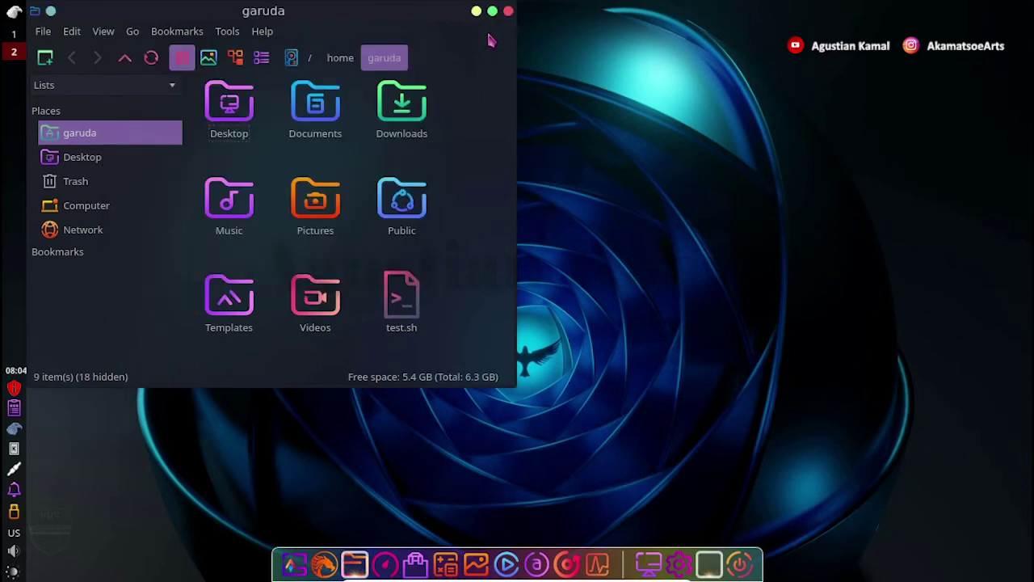
# Close the PCManFM-Qt file manager window.
pyautogui.click(509, 10)
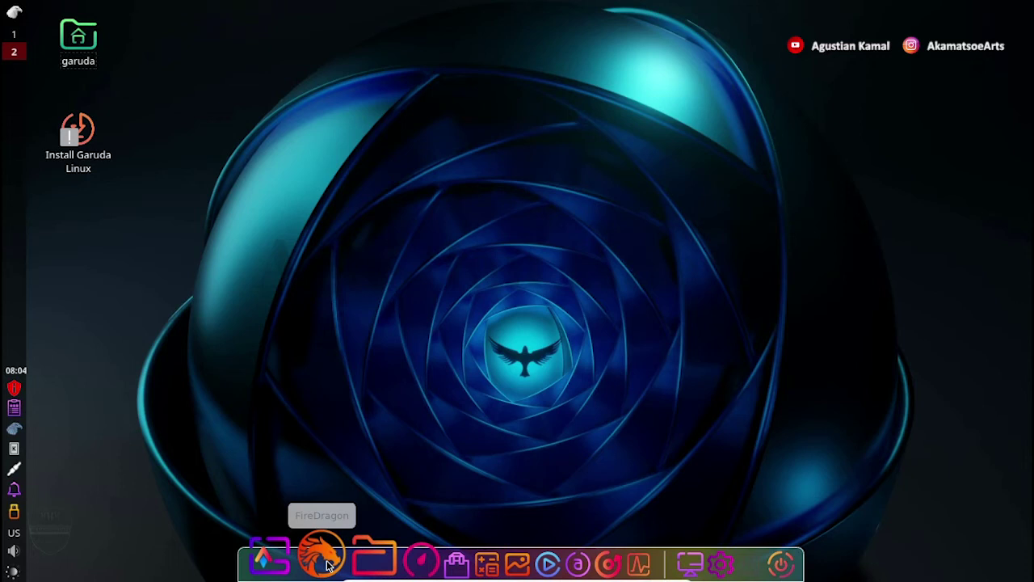
# Launch FireDragon from the dock and open its main menu.
pyautogui.click(327, 566)
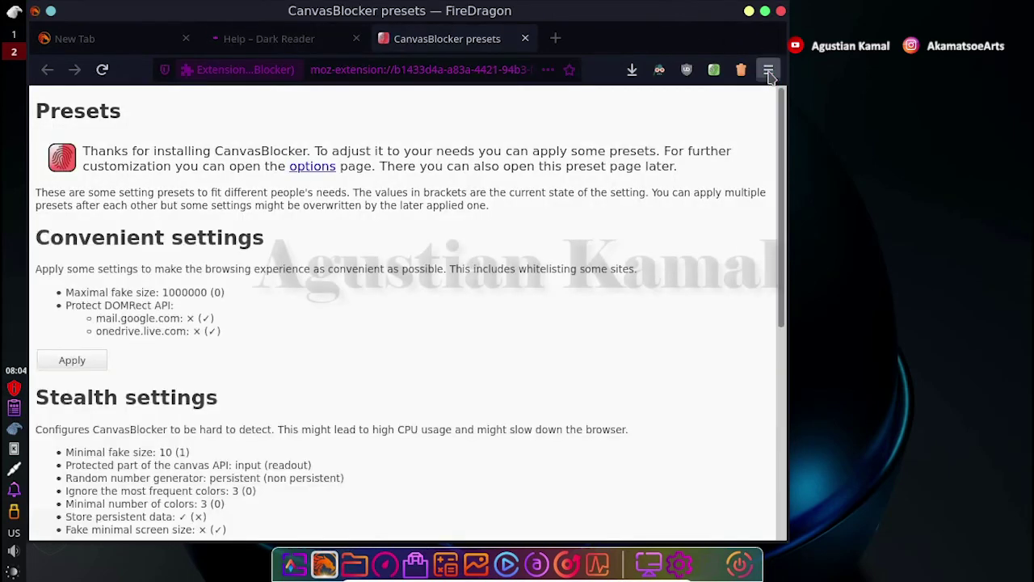
pyautogui.click(769, 71)
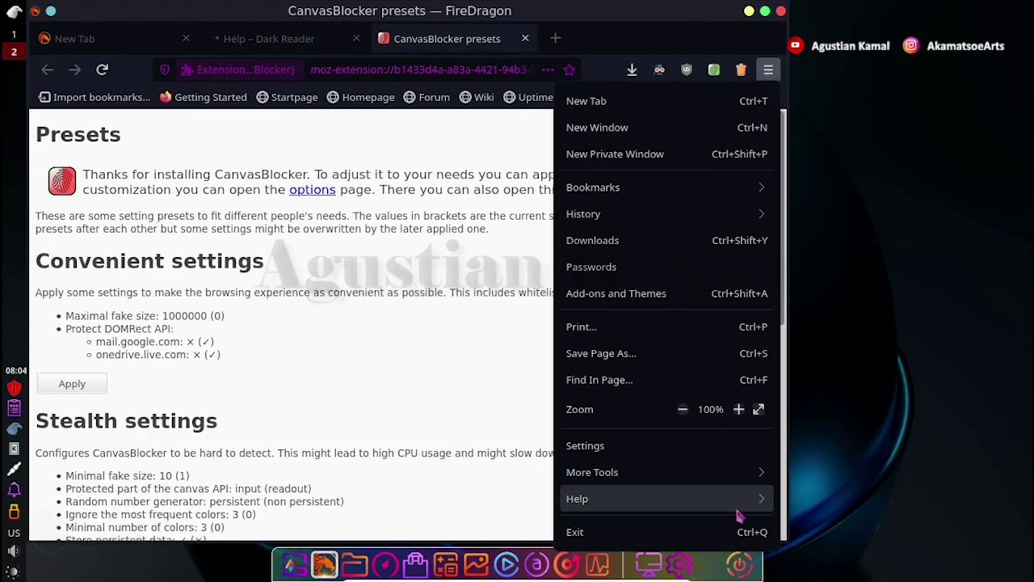
pyautogui.click(736, 504)
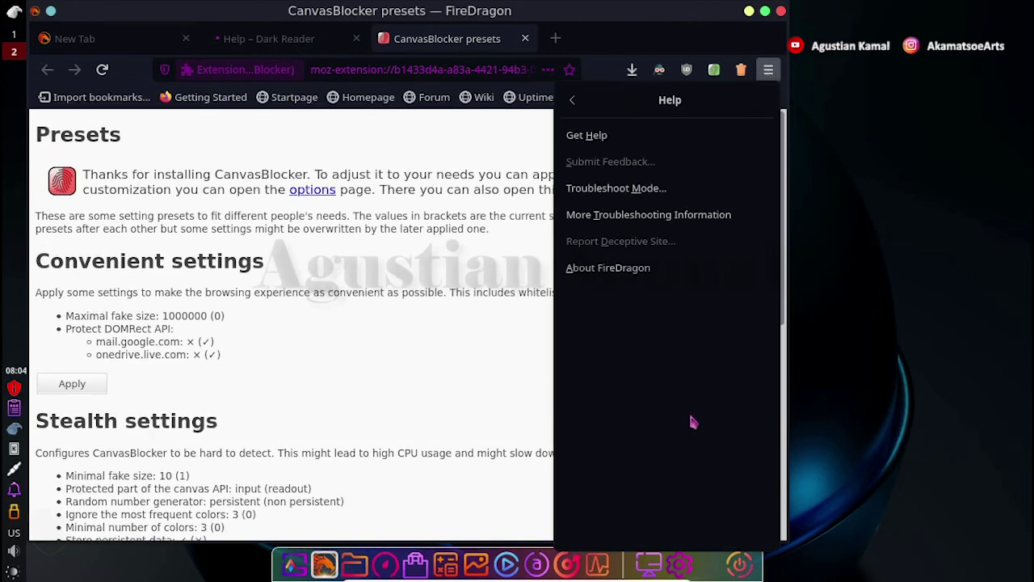
pyautogui.click(613, 269)
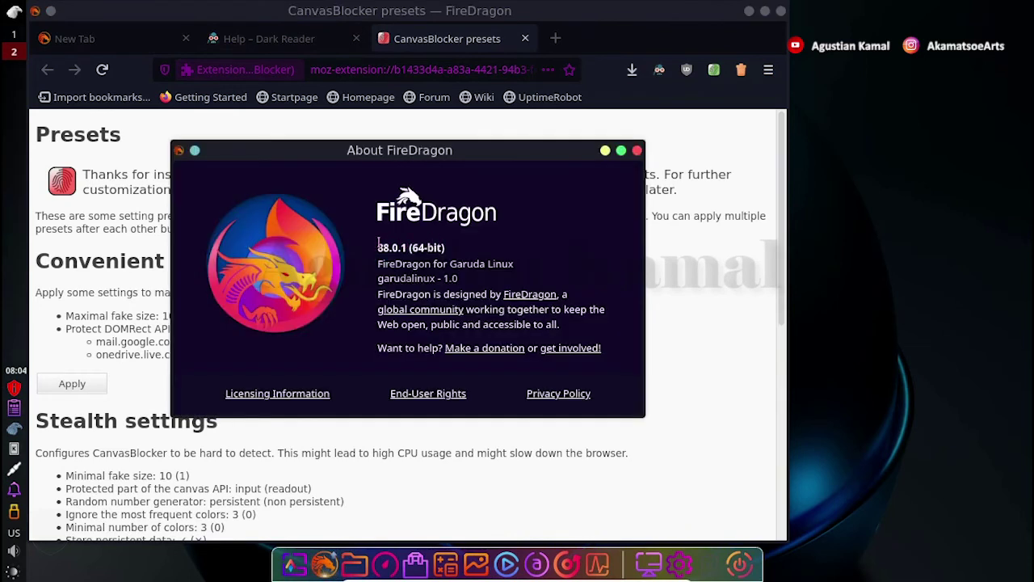
pyautogui.moveTo(378, 244); pyautogui.dragTo(455, 253)
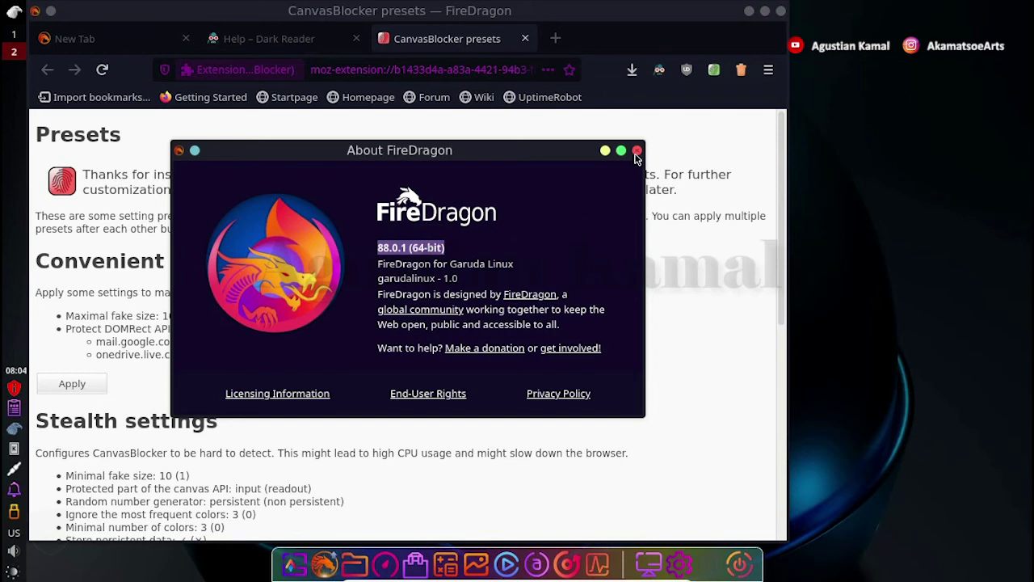
pyautogui.click(637, 151)
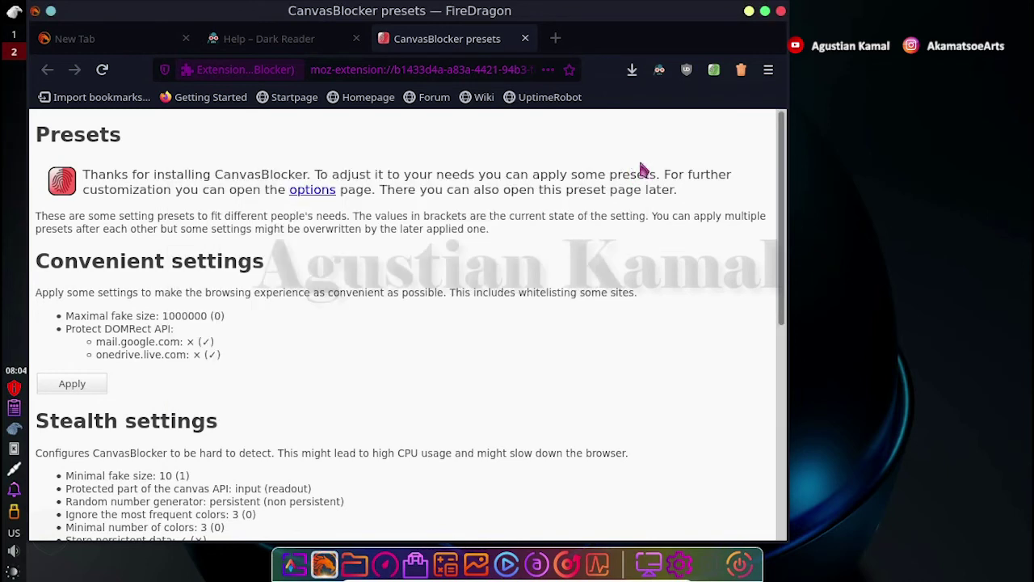
# Minimize the FireDragon window to reveal the desktop.
pyautogui.click(749, 13)
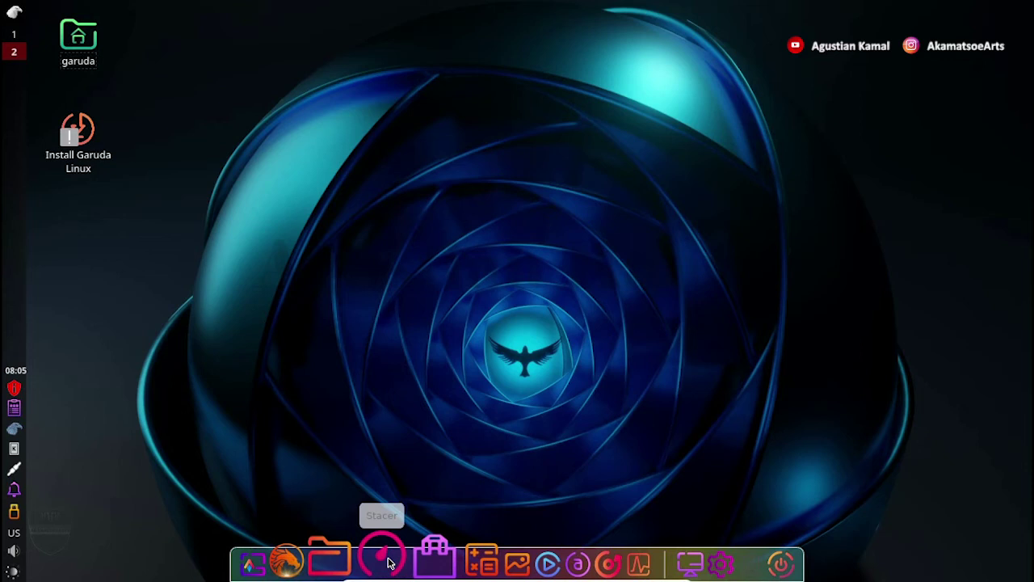
pyautogui.click(388, 564)
pyautogui.click(388, 562)
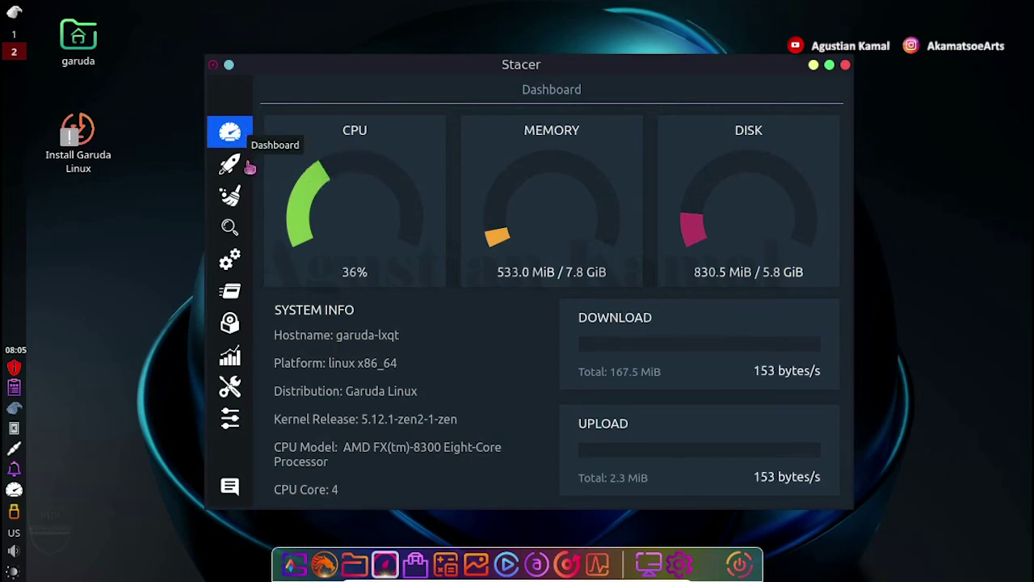
pyautogui.click(240, 201)
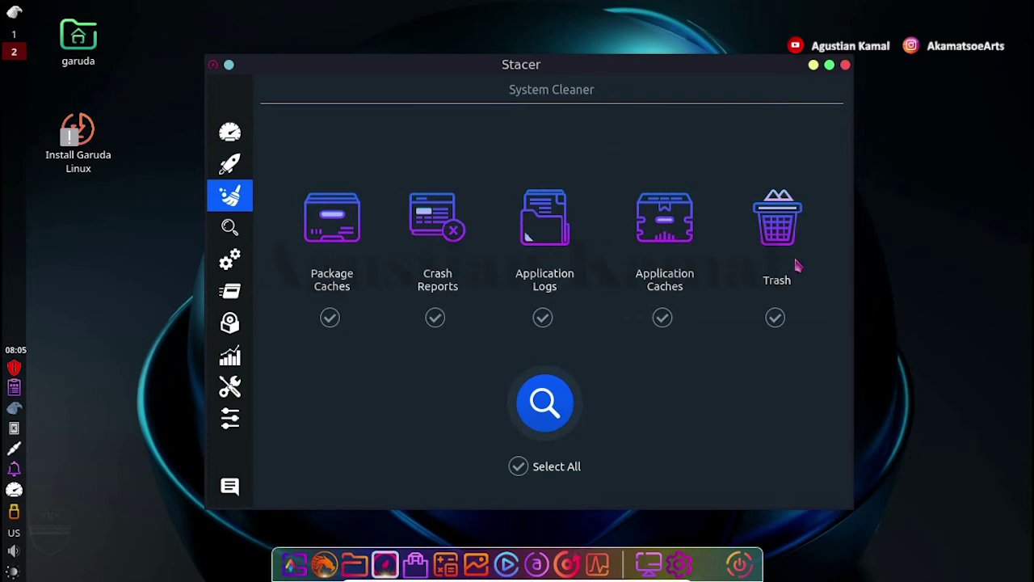
pyautogui.click(846, 65)
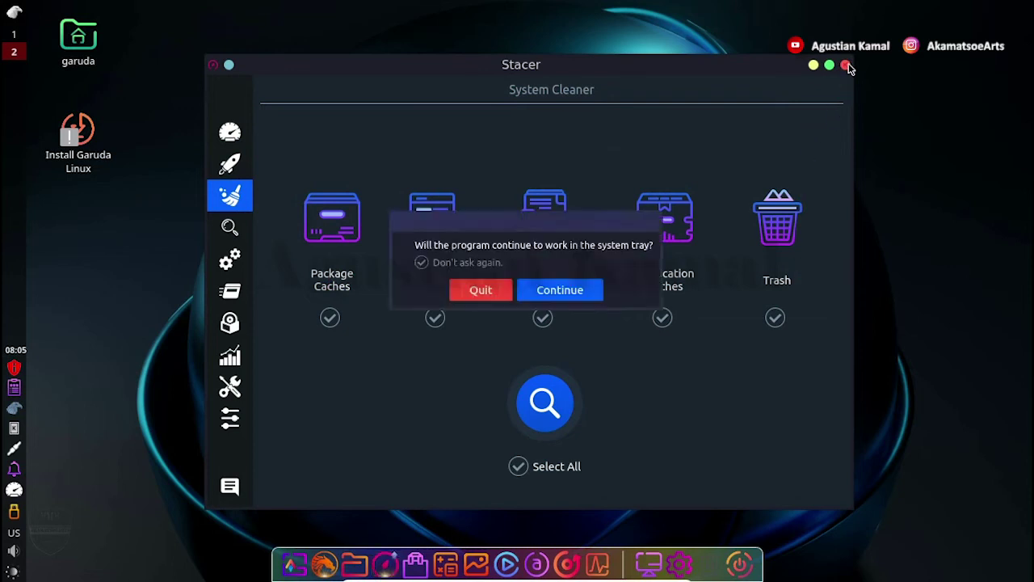
pyautogui.click(481, 290)
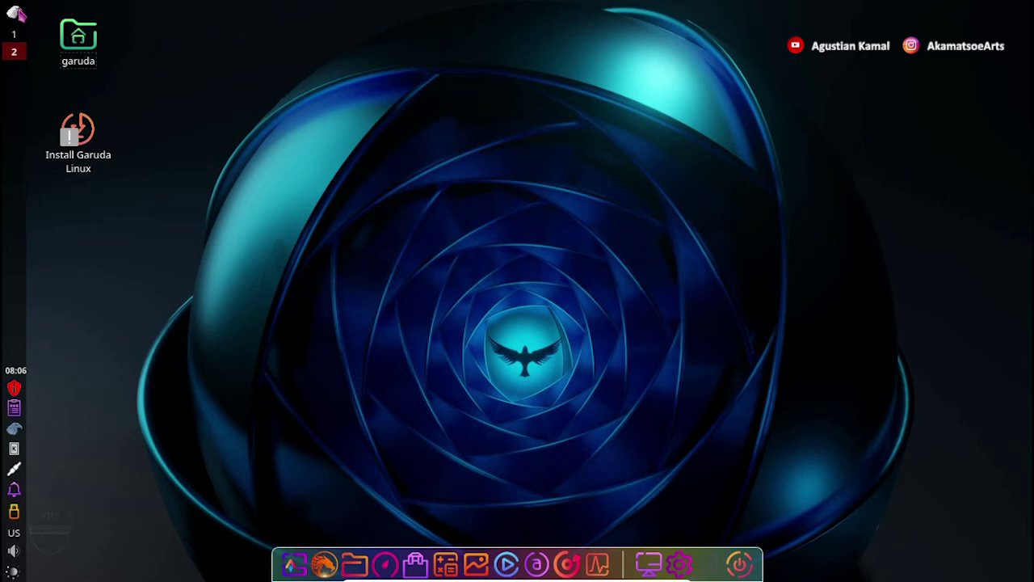
# Search the launcher for 'qtermina', clear the search, and show the Accessories submenu.
pyautogui.click(17, 12)
pyautogui.write('qtermina')
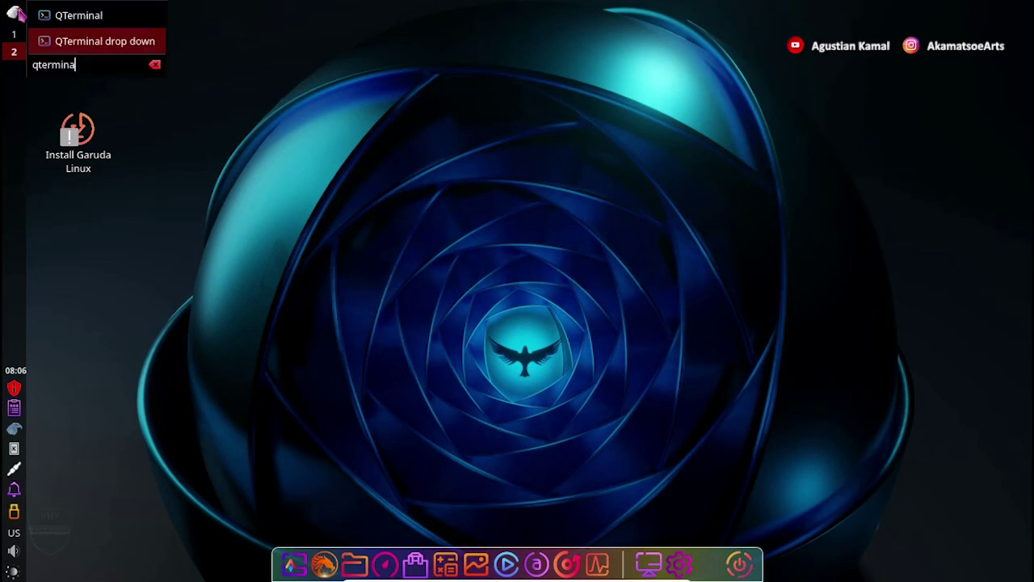
pyautogui.click(154, 66)
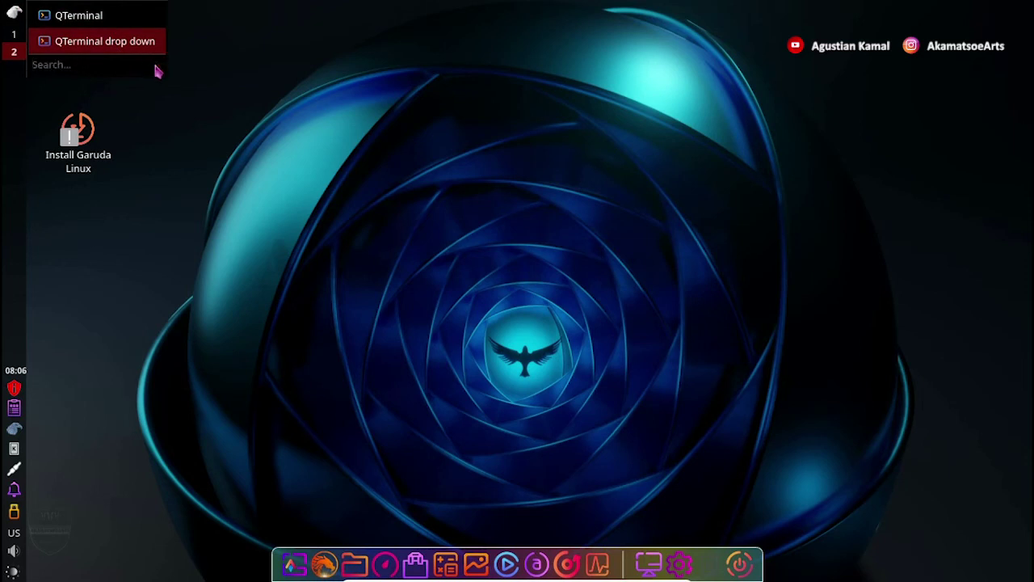
pyautogui.moveTo(97, 11)
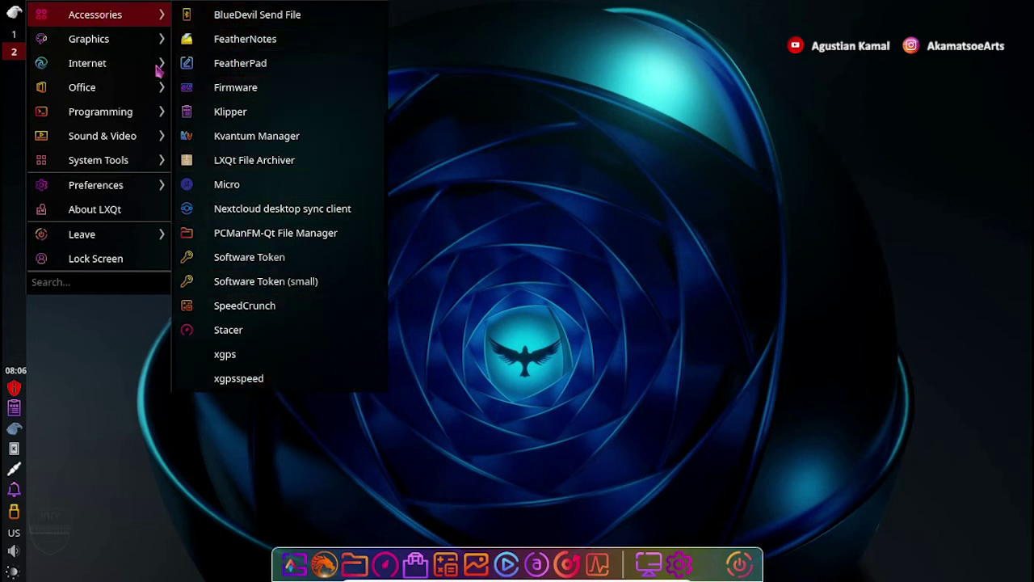
pyautogui.moveTo(133, 48)
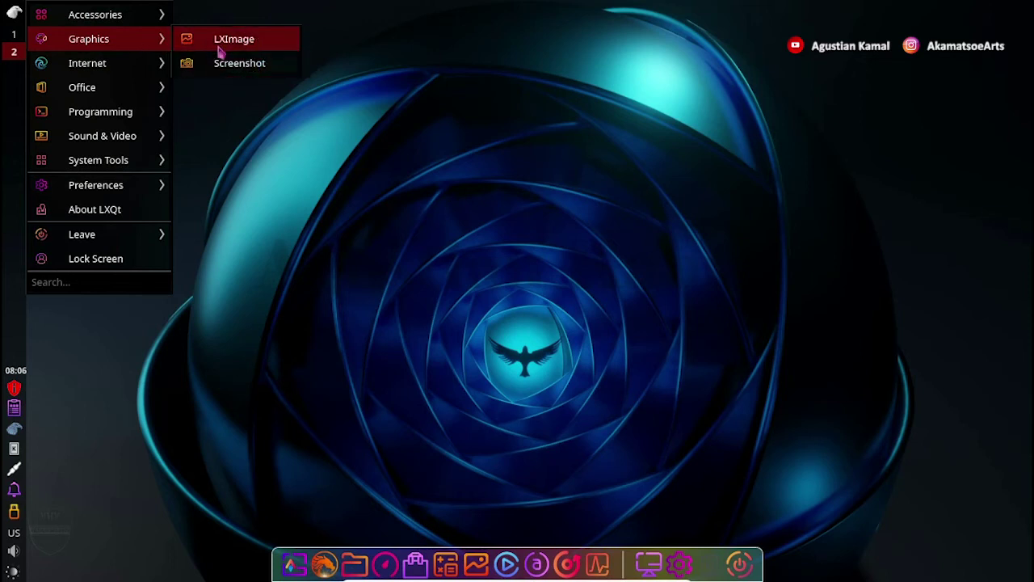
pyautogui.moveTo(139, 71)
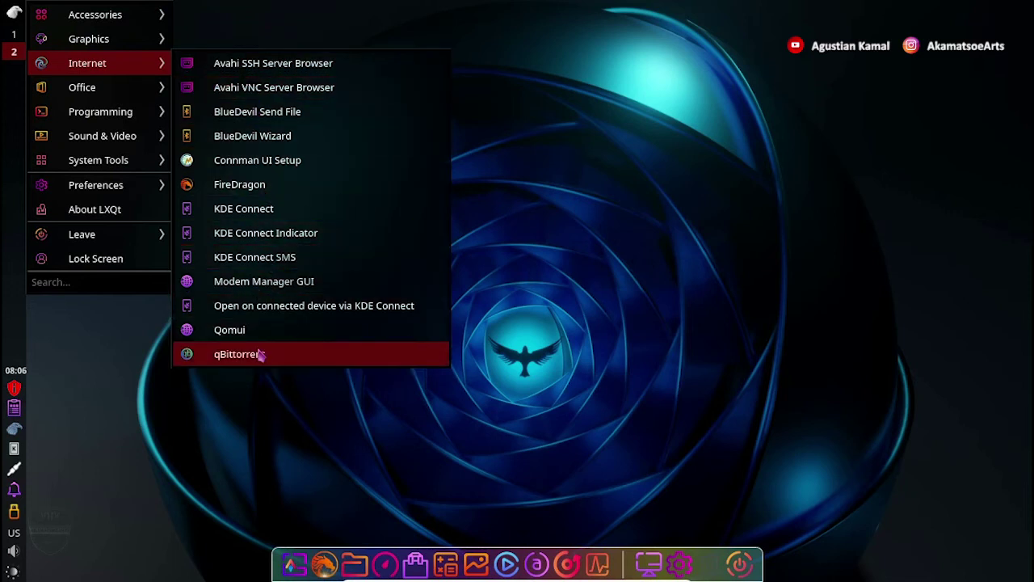
pyautogui.moveTo(126, 96)
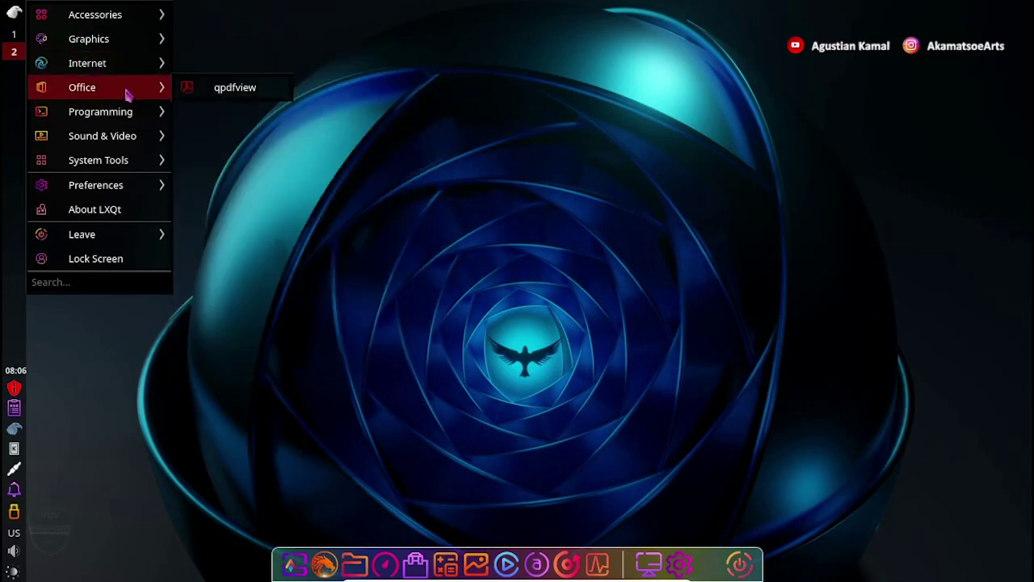
pyautogui.moveTo(127, 117)
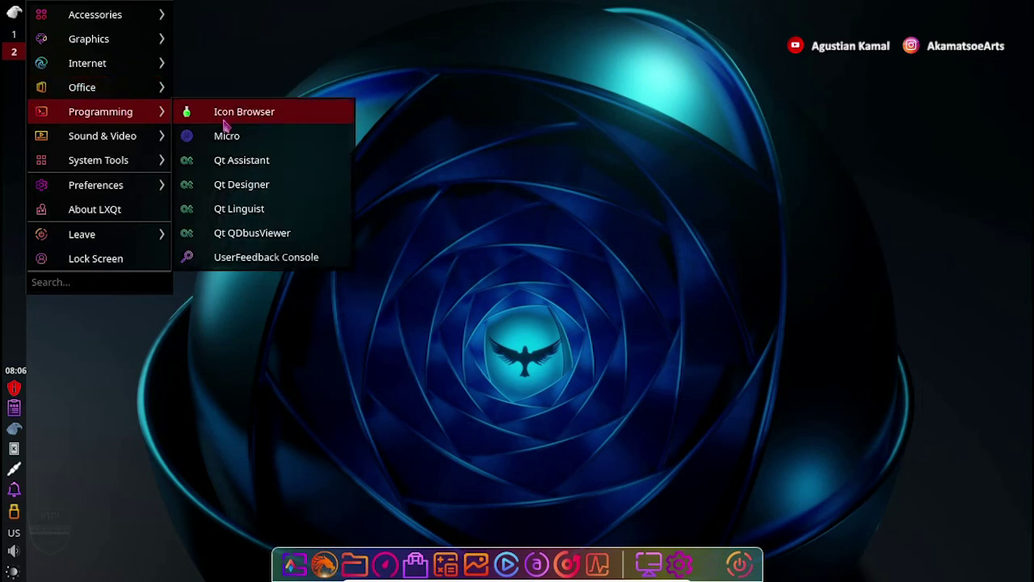
pyautogui.moveTo(128, 142)
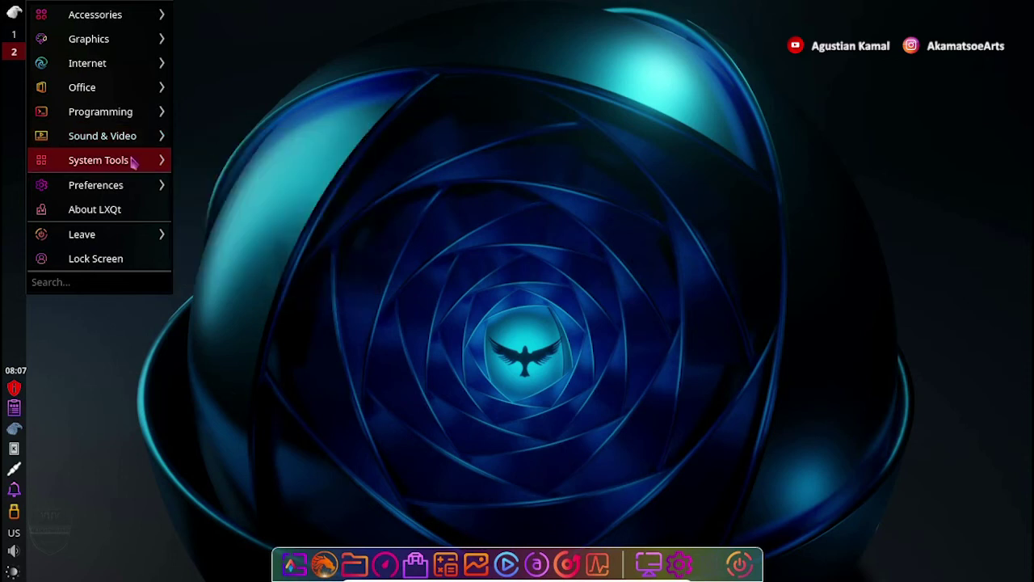
pyautogui.moveTo(134, 162)
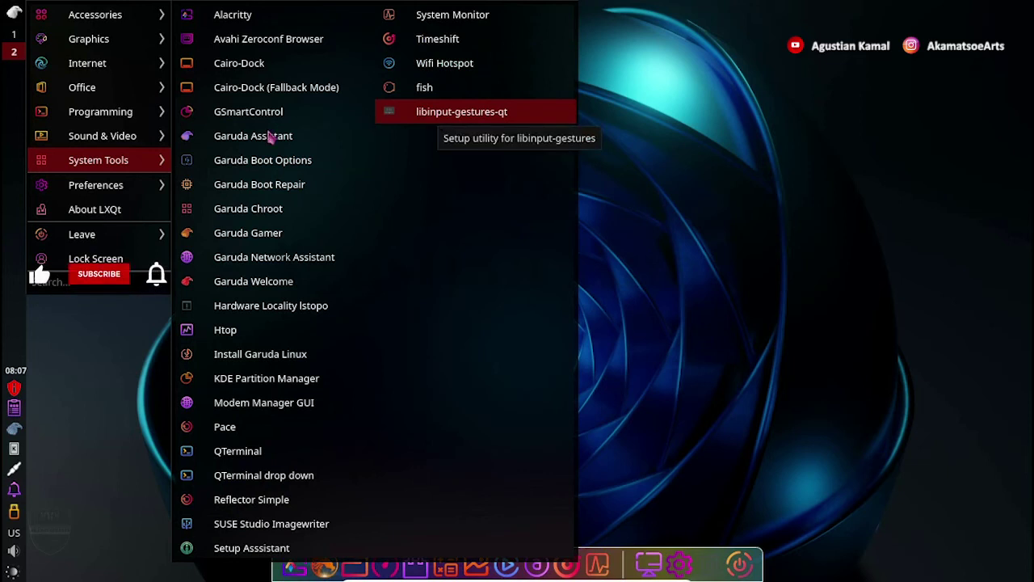
pyautogui.moveTo(143, 191)
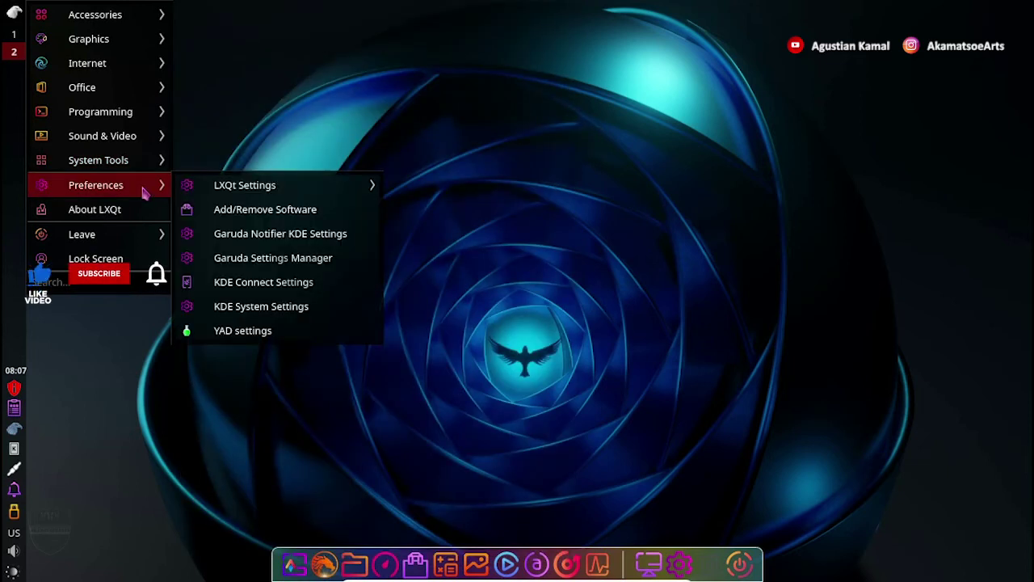
pyautogui.moveTo(226, 189)
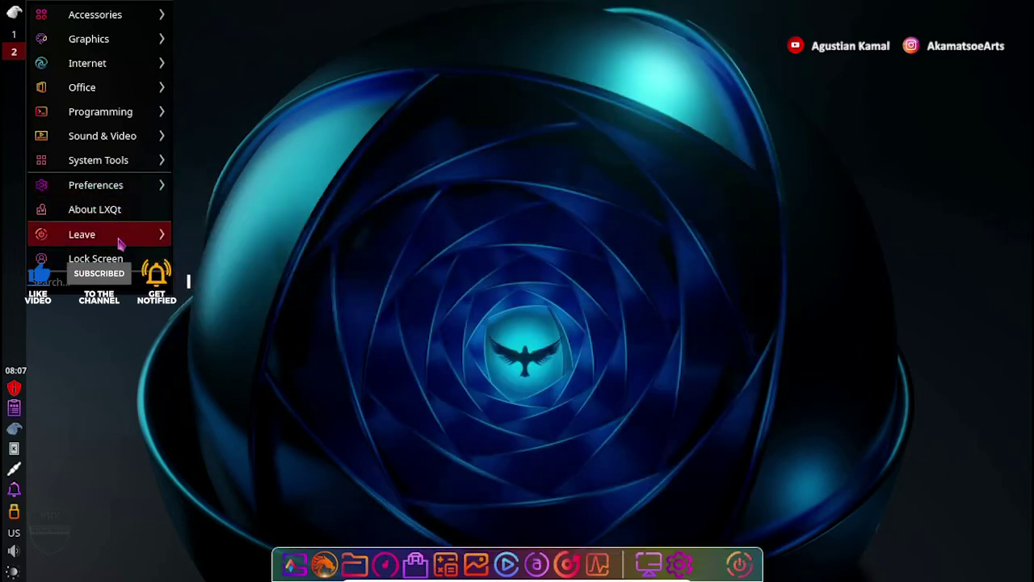
pyautogui.moveTo(118, 240)
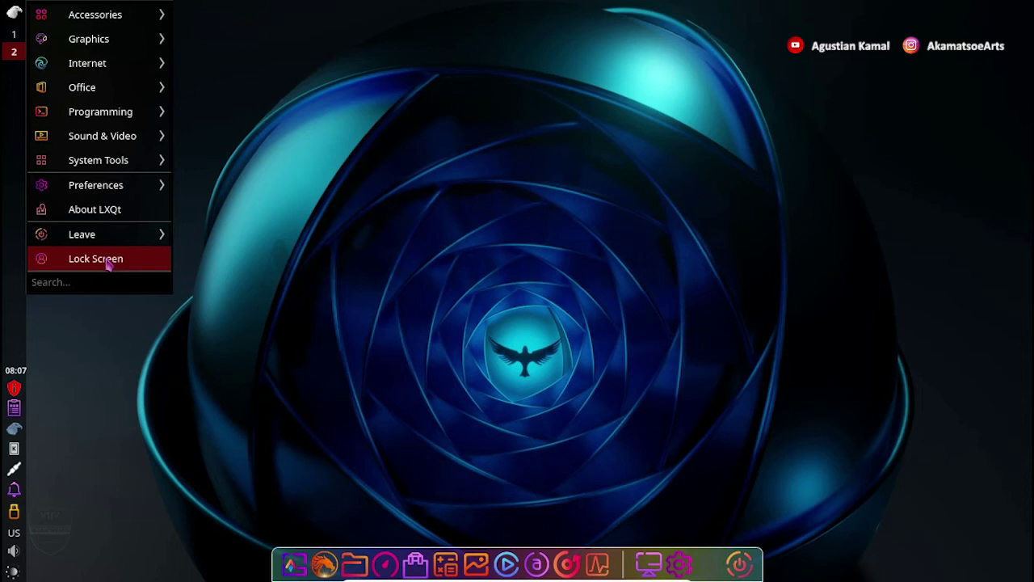
# Switch to workspace 1, go to Garuda Welcome's Links tab, and open the Website link.
pyautogui.click(138, 362)
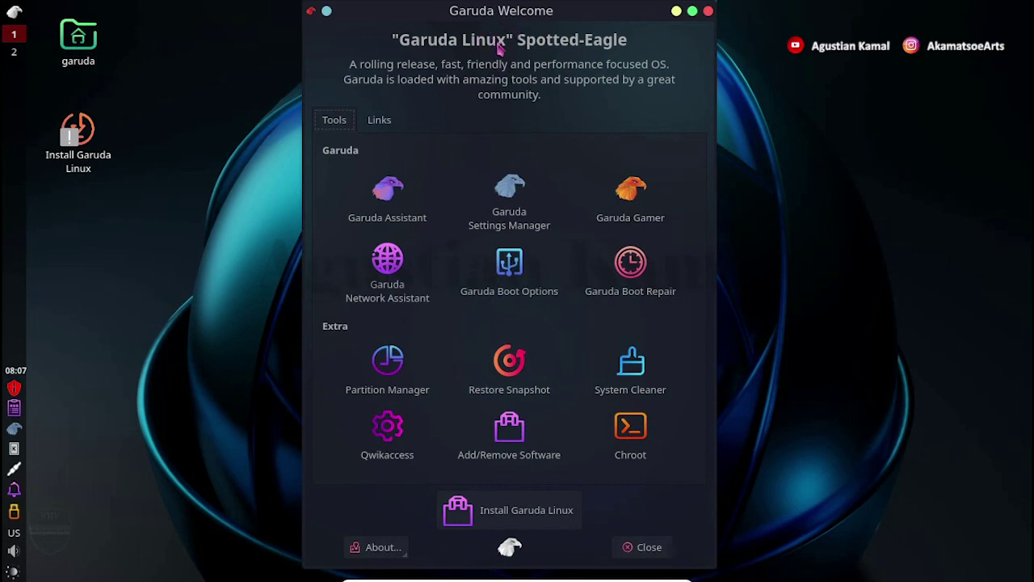
pyautogui.click(382, 123)
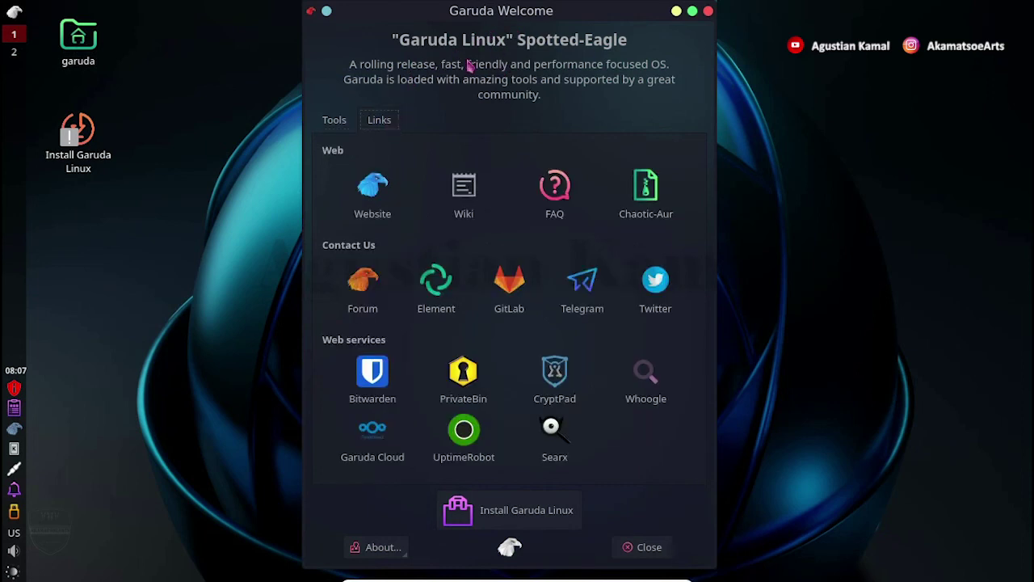
pyautogui.click(377, 208)
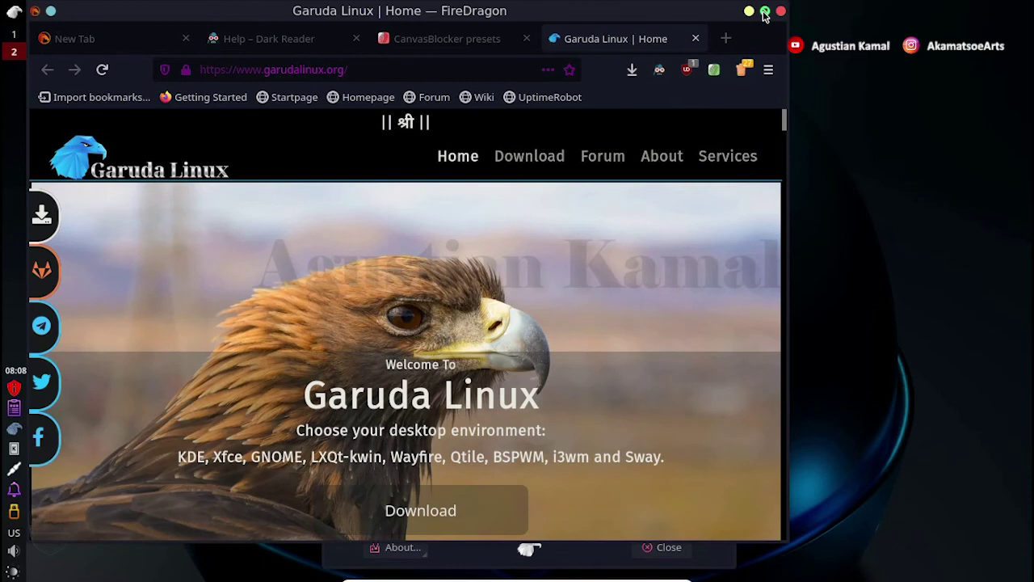
# Maximize FireDragon and follow the Download link on the Garuda Linux homepage.
pyautogui.click(765, 12)
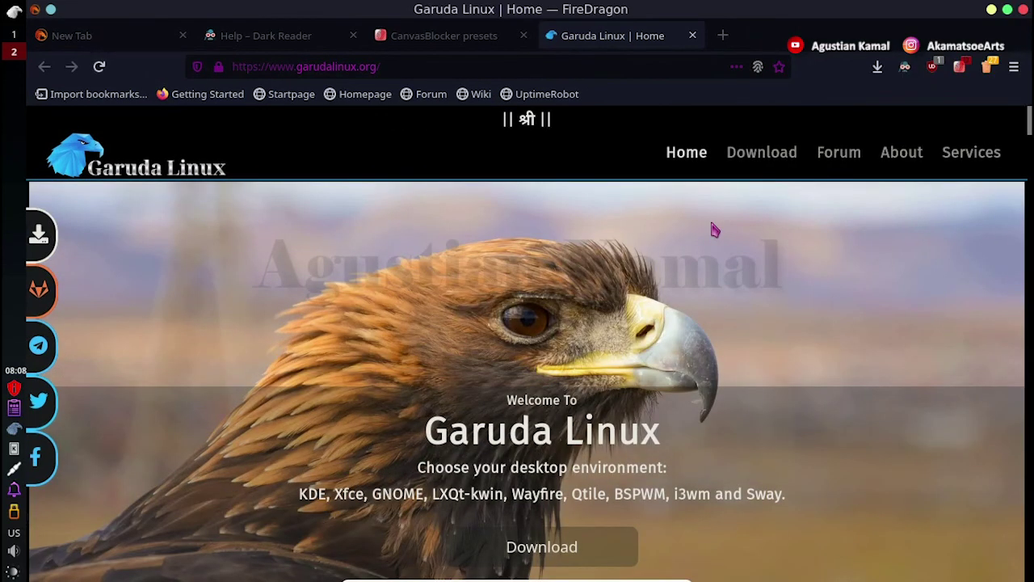
pyautogui.scroll(-1, 715, 230)
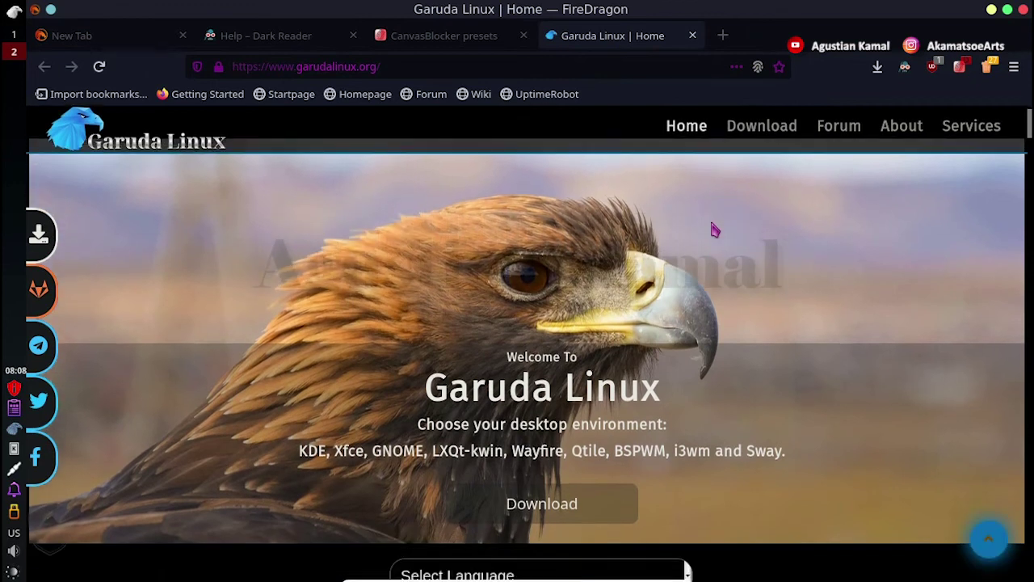
pyautogui.click(566, 505)
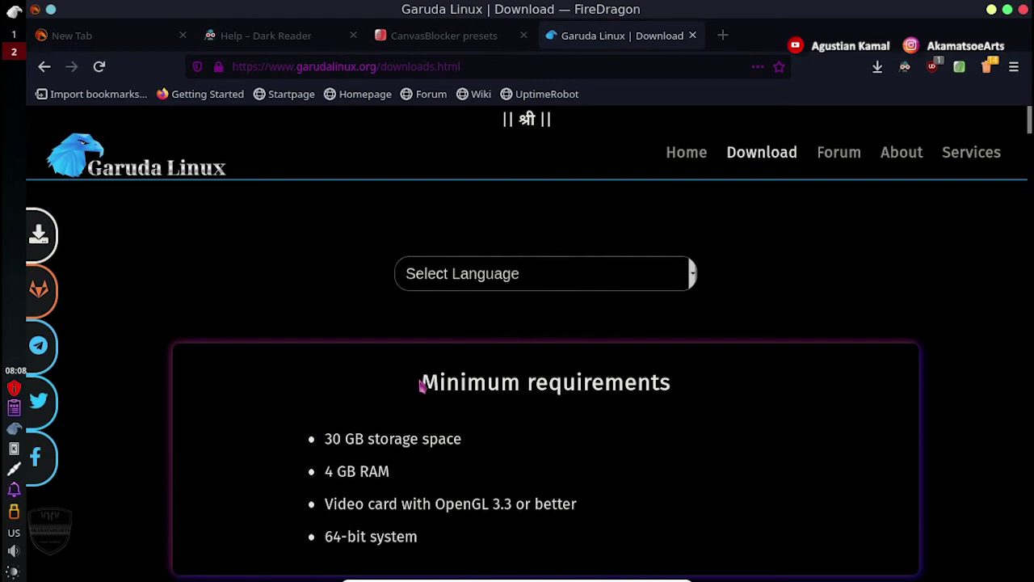
# Highlight the Minimum requirements, Installation Procedure, Recommendations, Live session login and Downloads headings.
pyautogui.moveTo(422, 376); pyautogui.dragTo(676, 386)
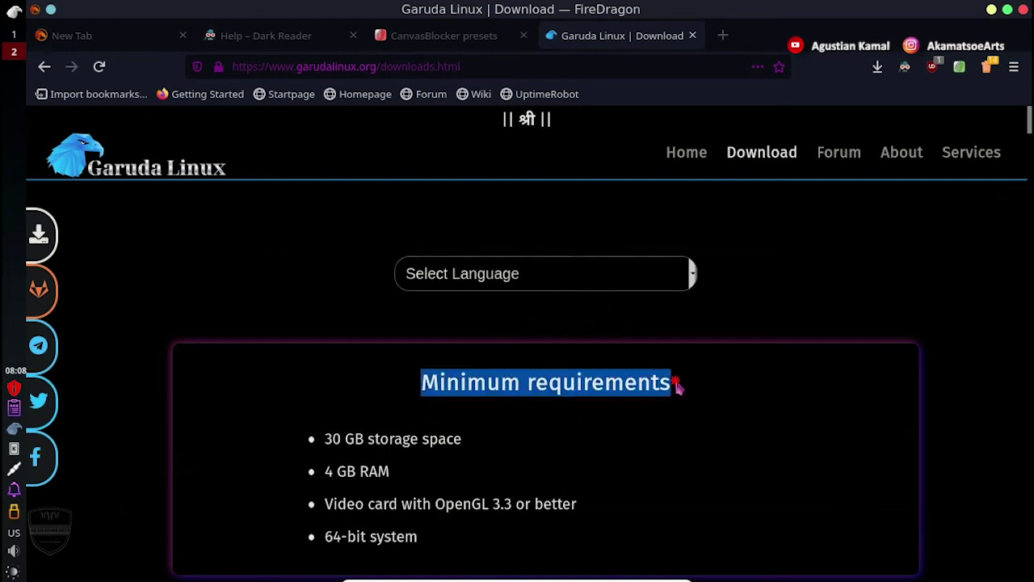
pyautogui.scroll(-5, 641, 426)
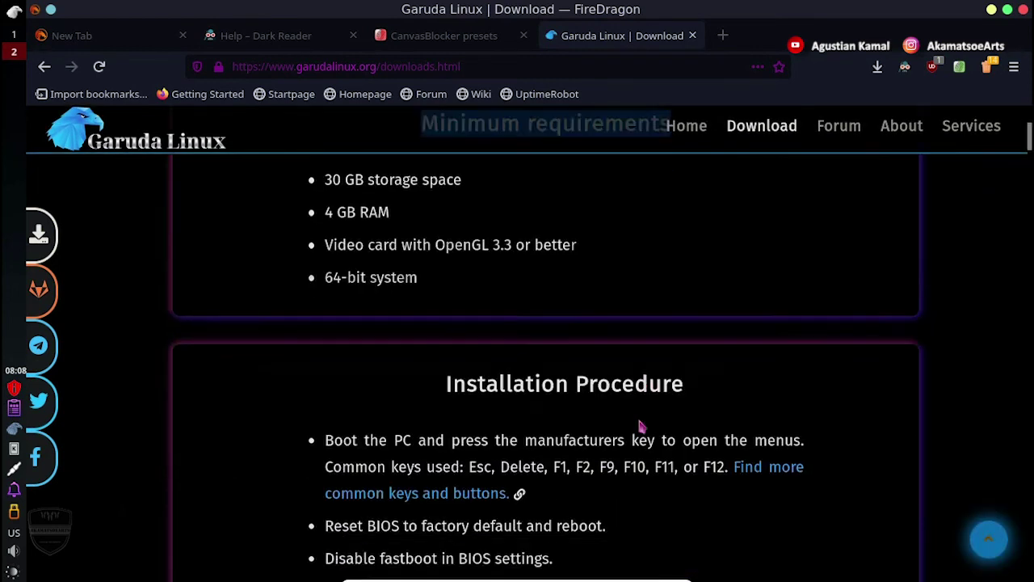
pyautogui.moveTo(447, 298); pyautogui.dragTo(683, 304)
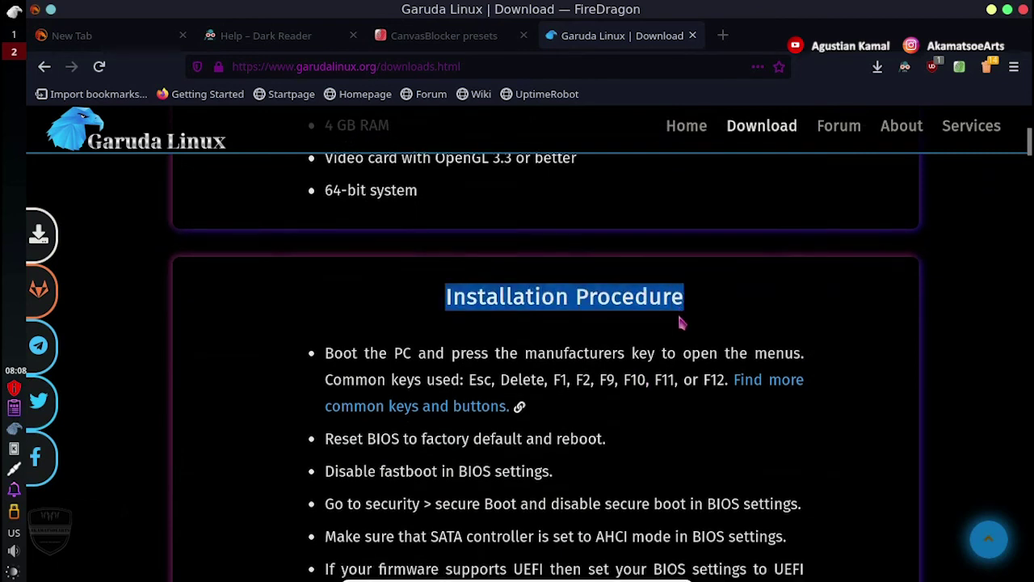
pyautogui.scroll(-4, 681, 322)
pyautogui.scroll(-3, 681, 323)
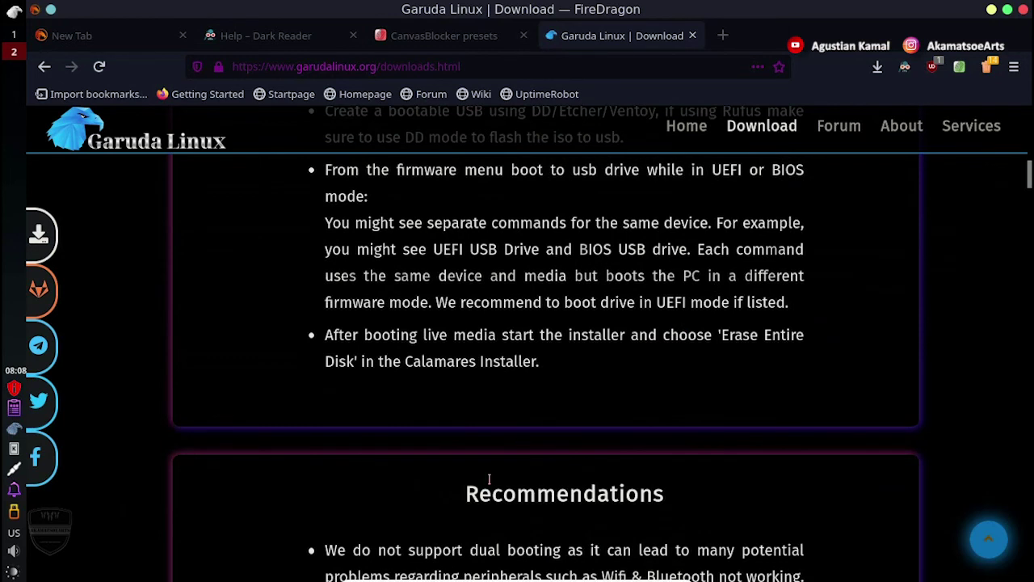
pyautogui.moveTo(467, 493); pyautogui.dragTo(661, 492)
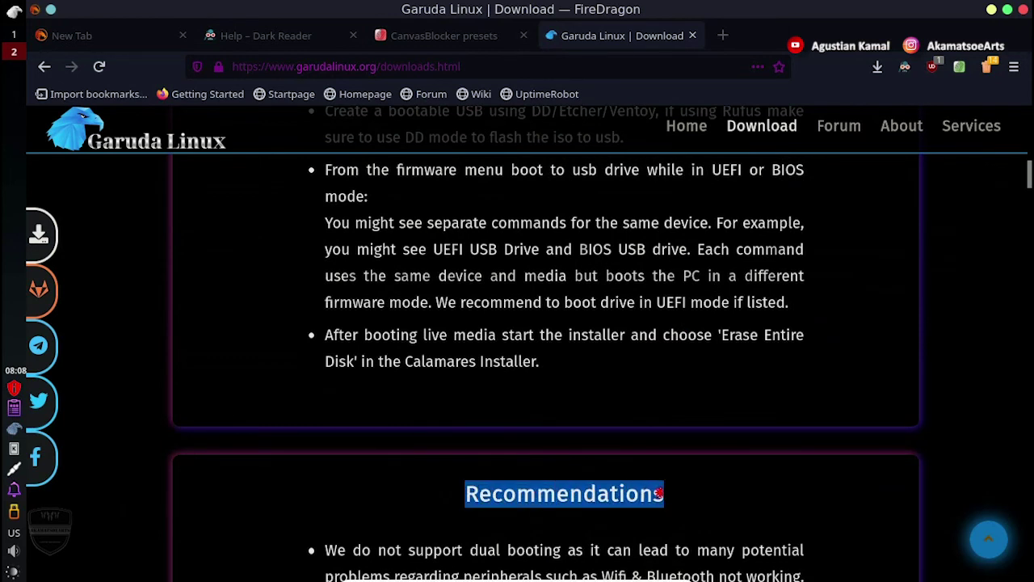
pyautogui.scroll(-8, 622, 457)
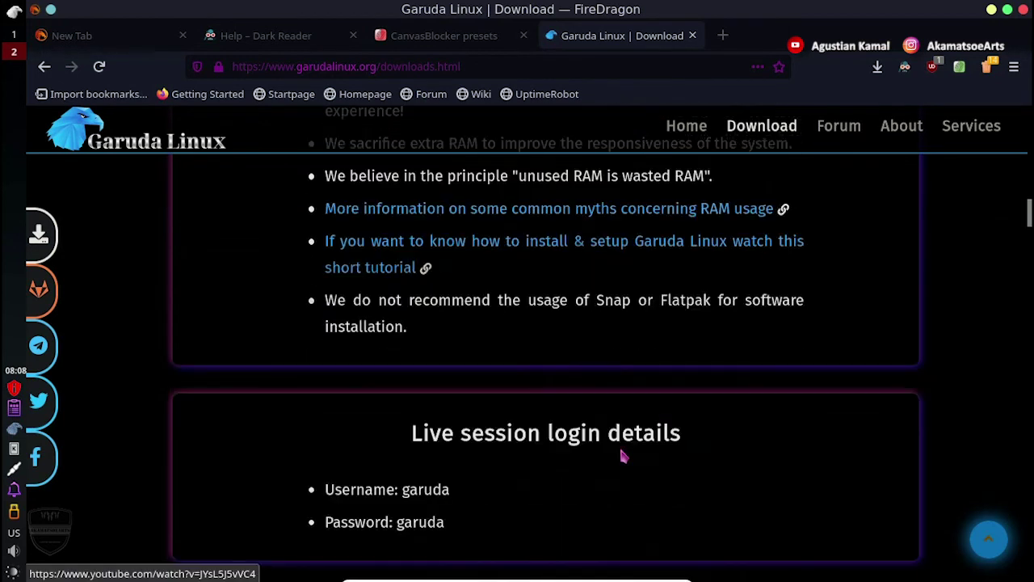
pyautogui.moveTo(413, 389); pyautogui.dragTo(686, 400)
pyautogui.scroll(-4, 594, 434)
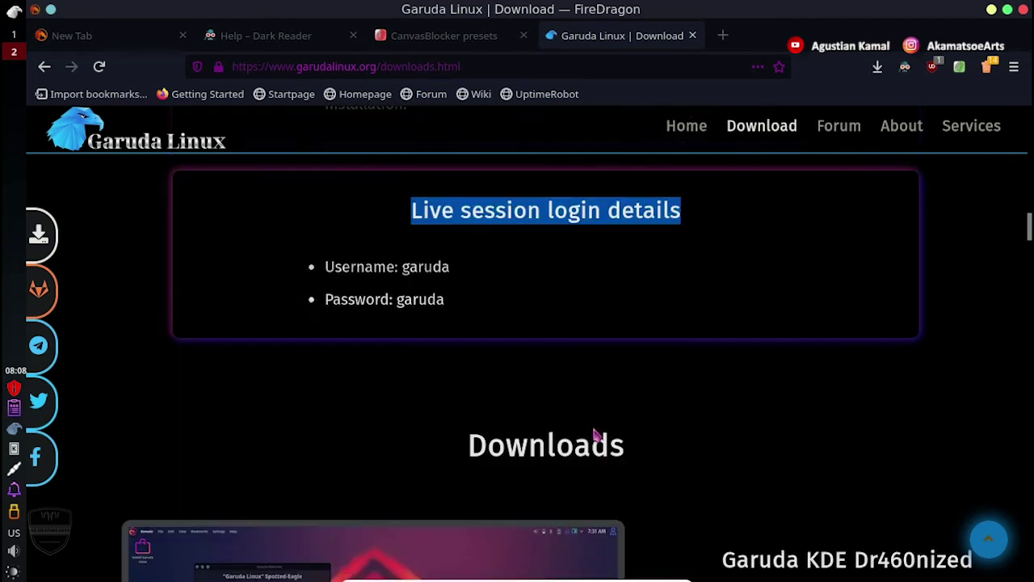
pyautogui.moveTo(486, 323); pyautogui.dragTo(630, 339)
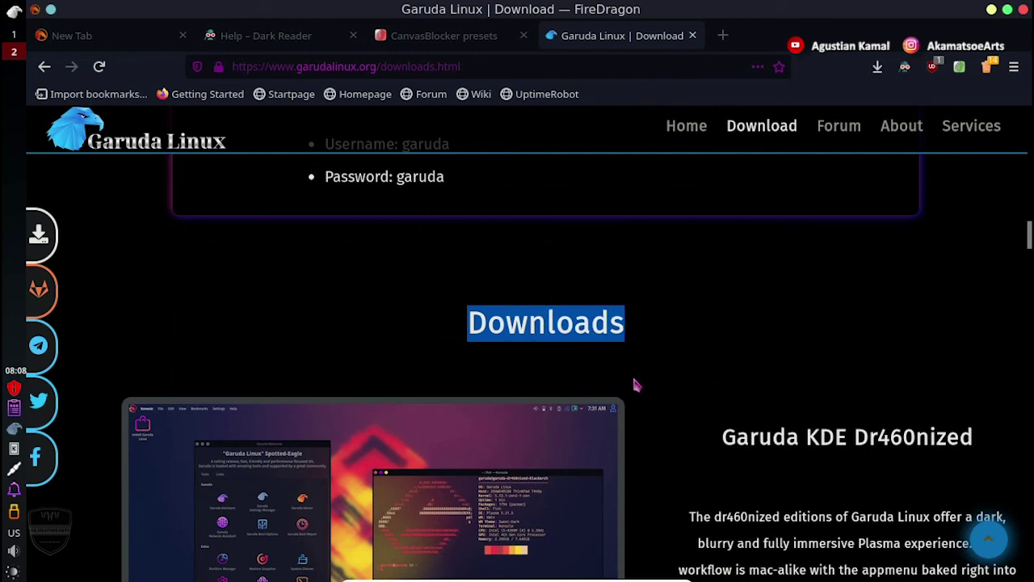
# Highlight the Garuda KDE Dr460nized heading, show its download sources, and scroll to Garuda Xfce.
pyautogui.scroll(-2, 636, 388)
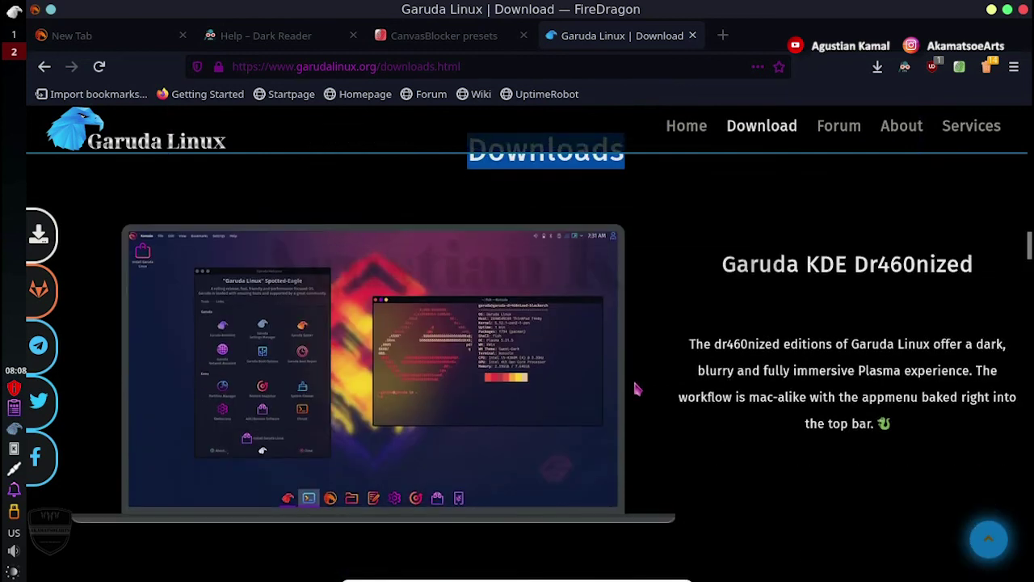
pyautogui.scroll(-1, 637, 389)
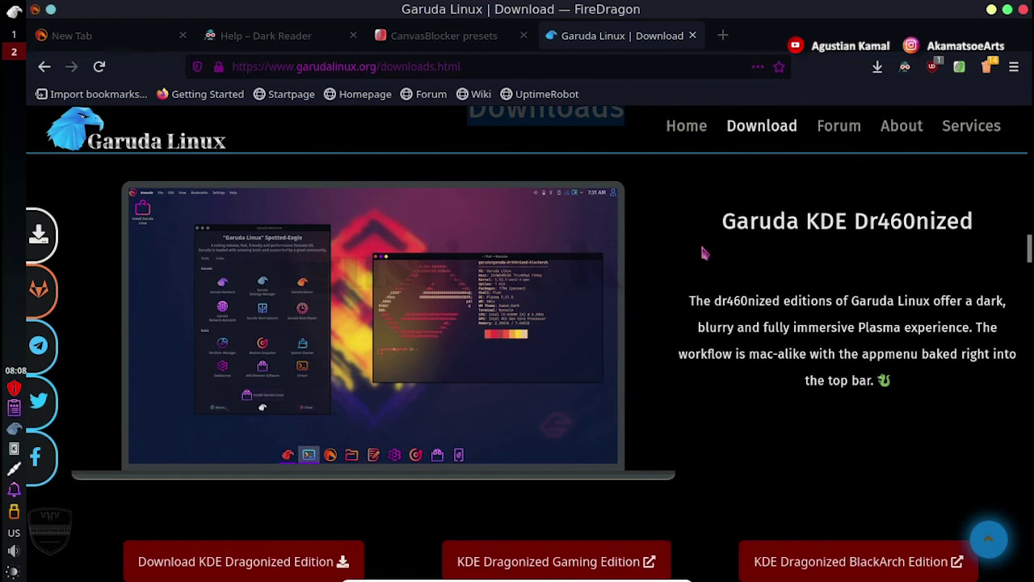
pyautogui.moveTo(716, 223); pyautogui.dragTo(978, 223)
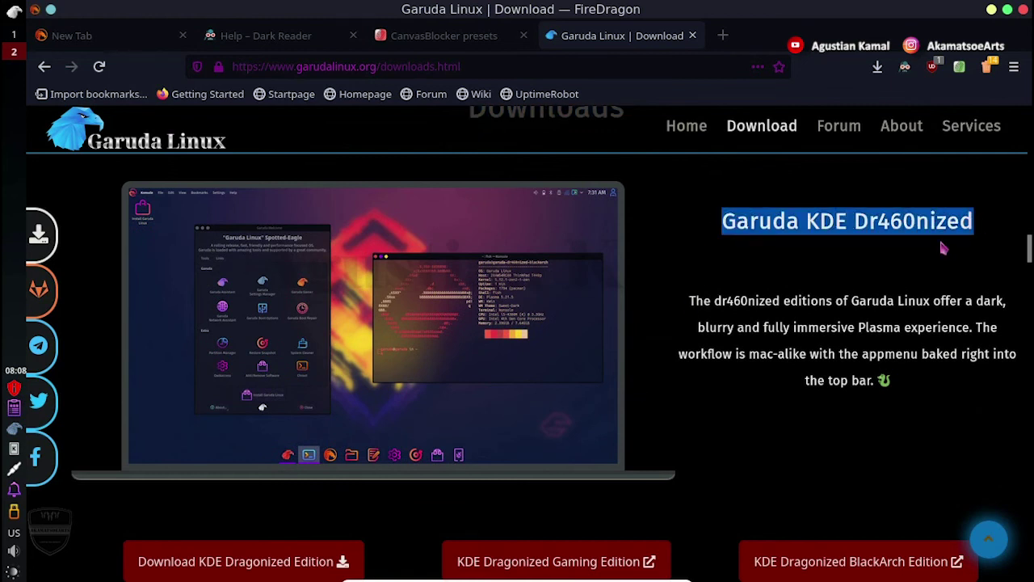
pyautogui.scroll(-1, 722, 327)
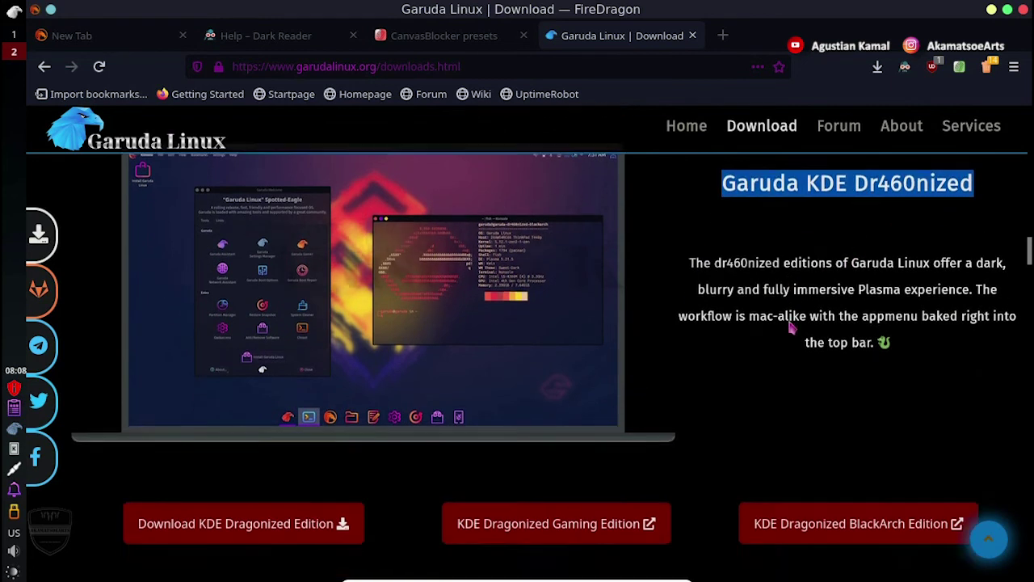
pyautogui.scroll(-1, 730, 329)
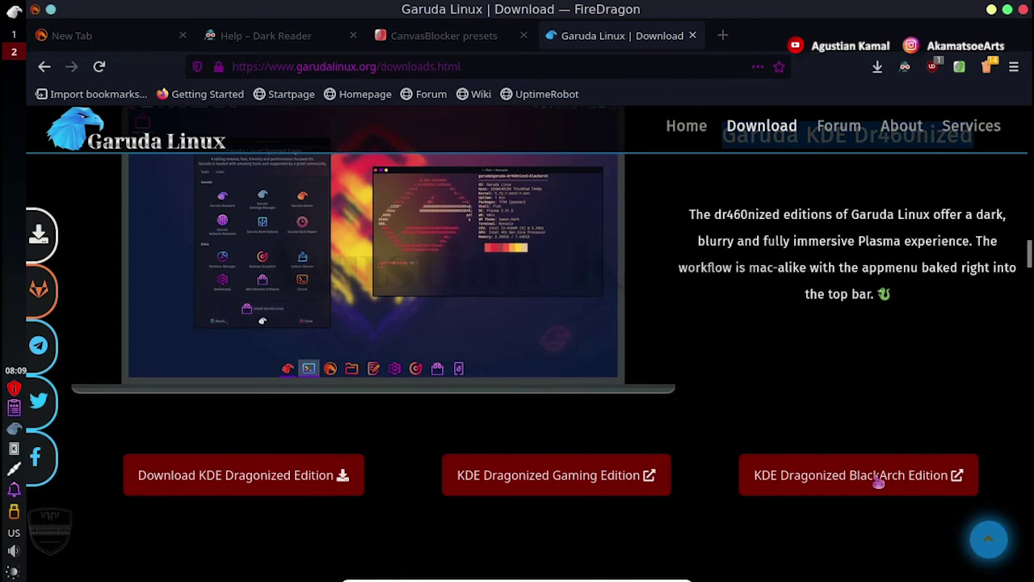
pyautogui.scroll(-1, 404, 400)
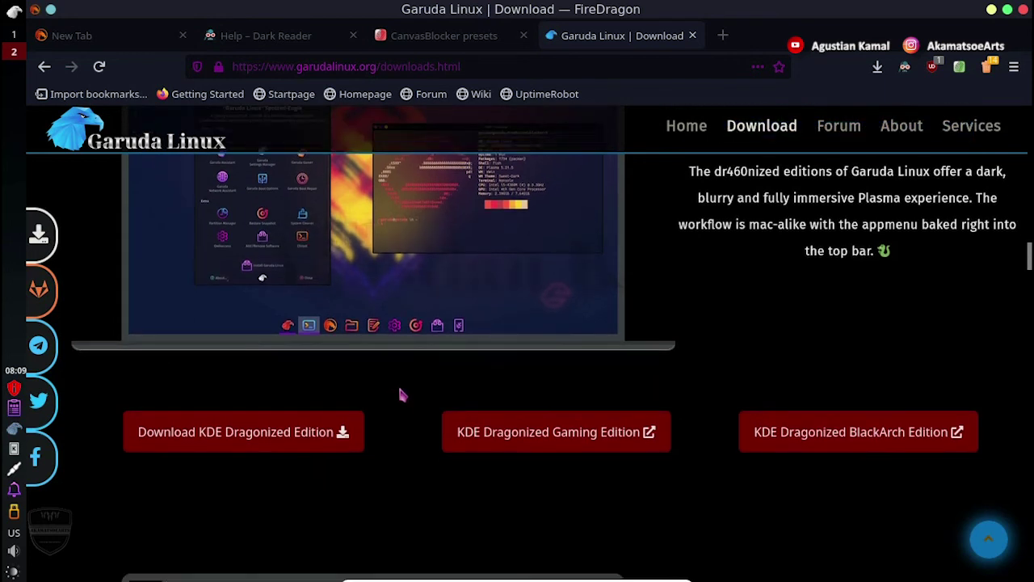
pyautogui.click(319, 431)
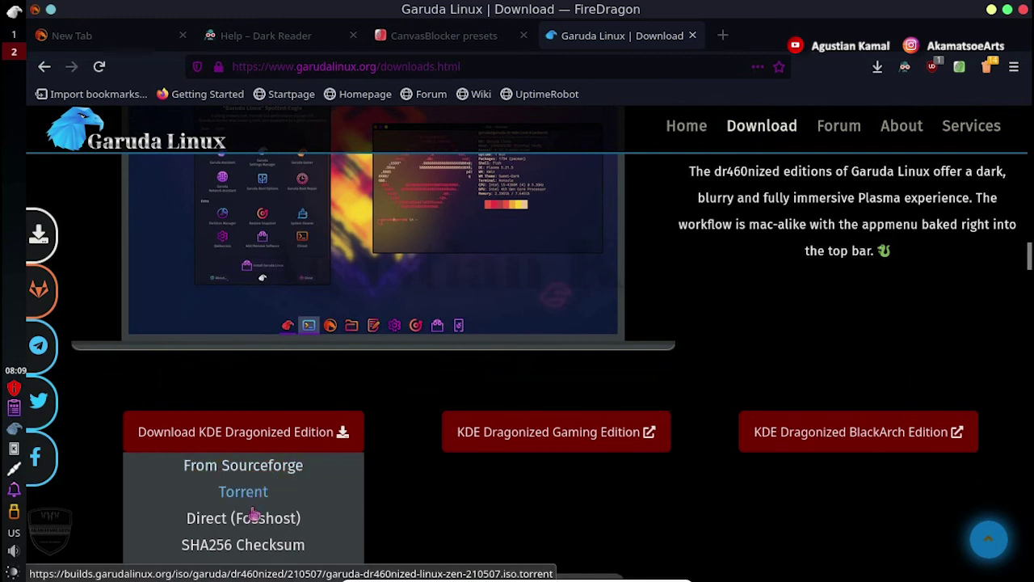
pyautogui.scroll(-1, 255, 526)
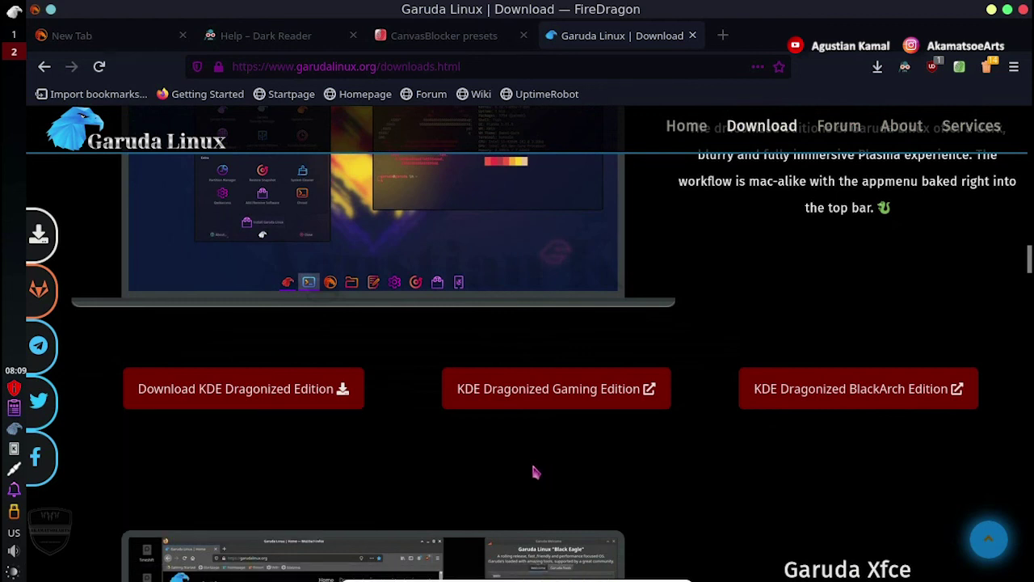
pyautogui.scroll(-6, 533, 473)
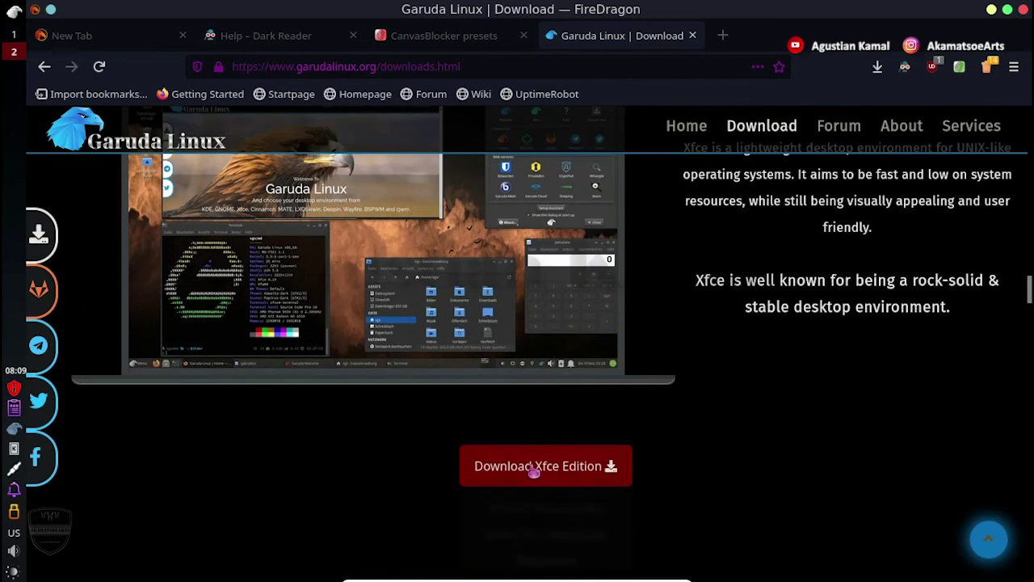
# Scroll from GNOME through Sway, previewing Download buttons, down to the Advanced Users Only section.
pyautogui.moveTo(534, 473)
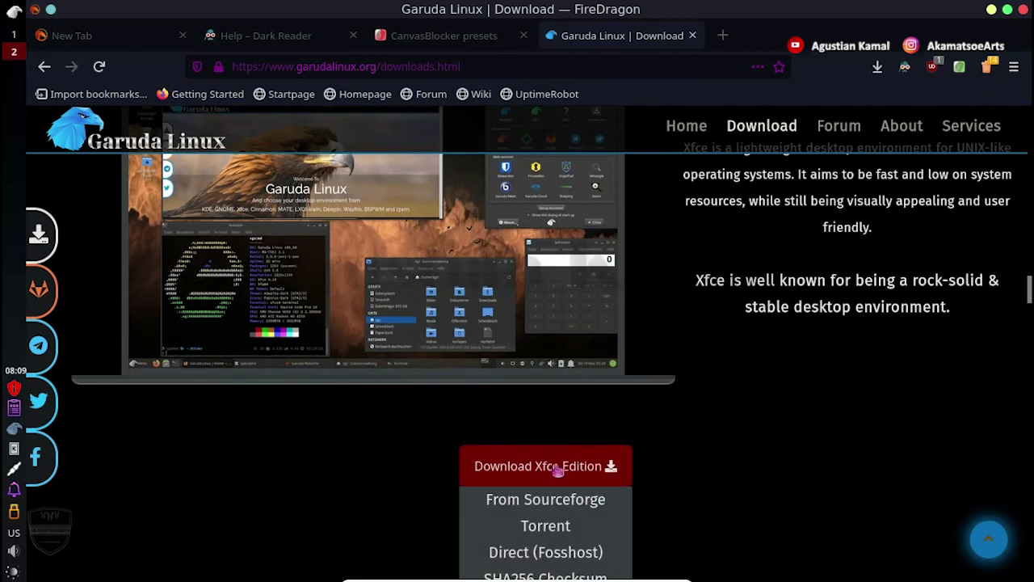
pyautogui.scroll(-3, 708, 434)
pyautogui.scroll(-3, 705, 430)
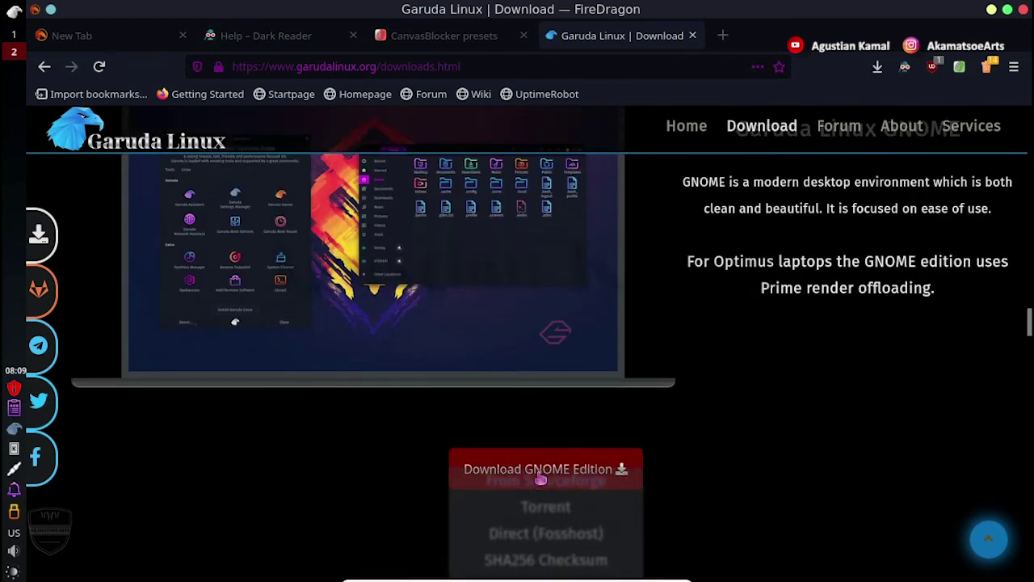
pyautogui.scroll(-2, 698, 430)
pyautogui.scroll(-3, 699, 431)
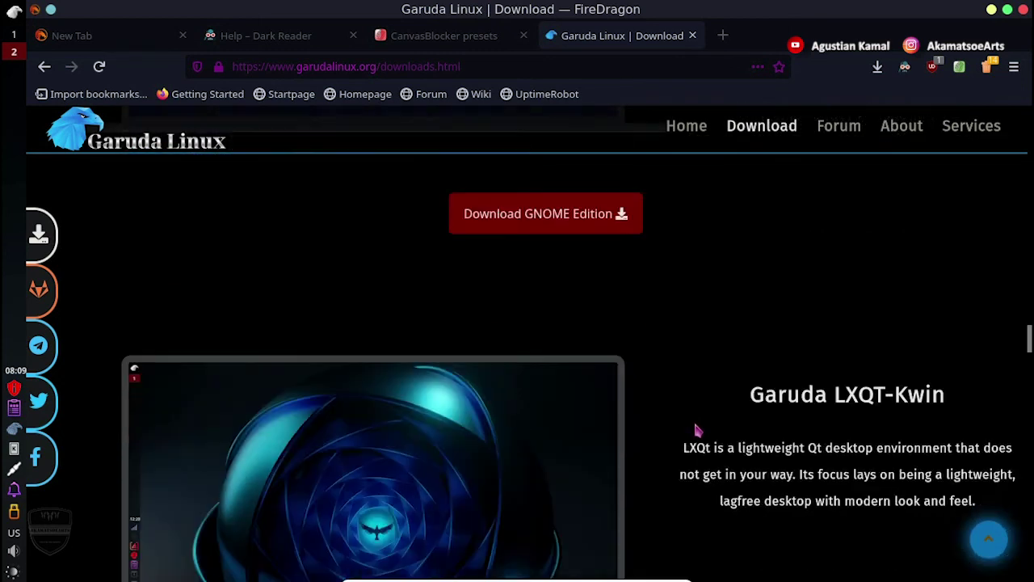
pyautogui.scroll(-1, 698, 430)
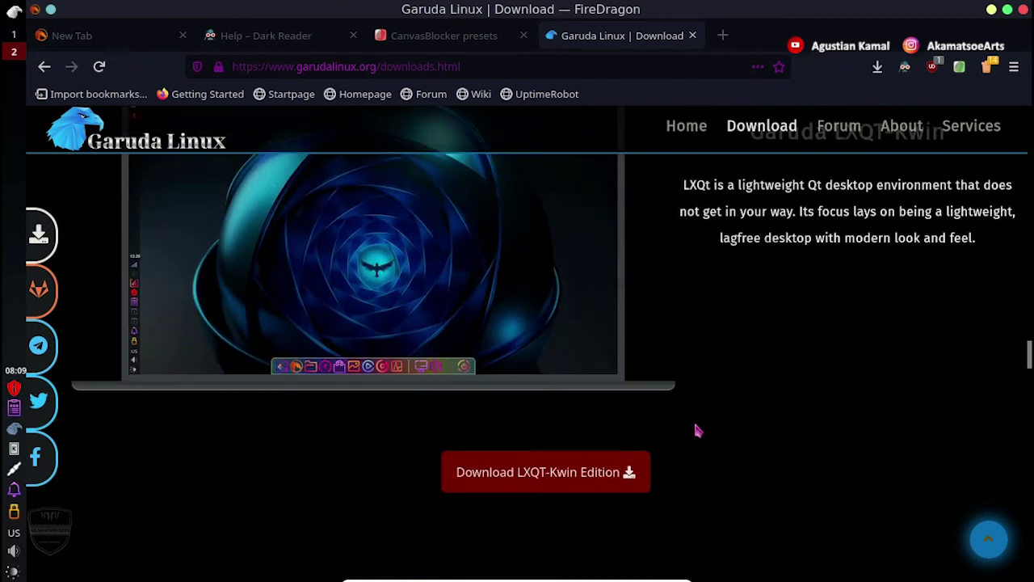
pyautogui.moveTo(545, 489)
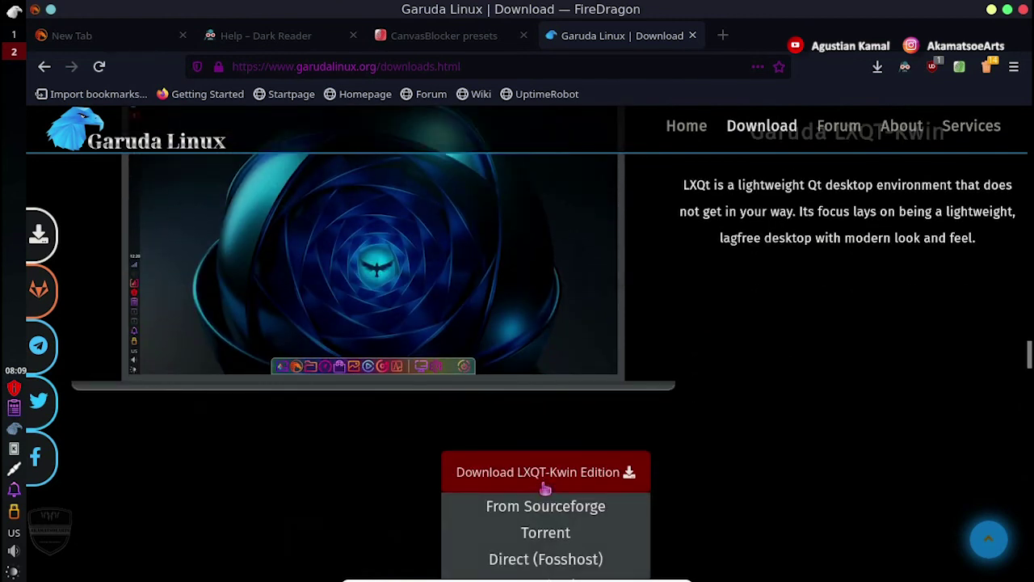
pyautogui.scroll(-5, 718, 399)
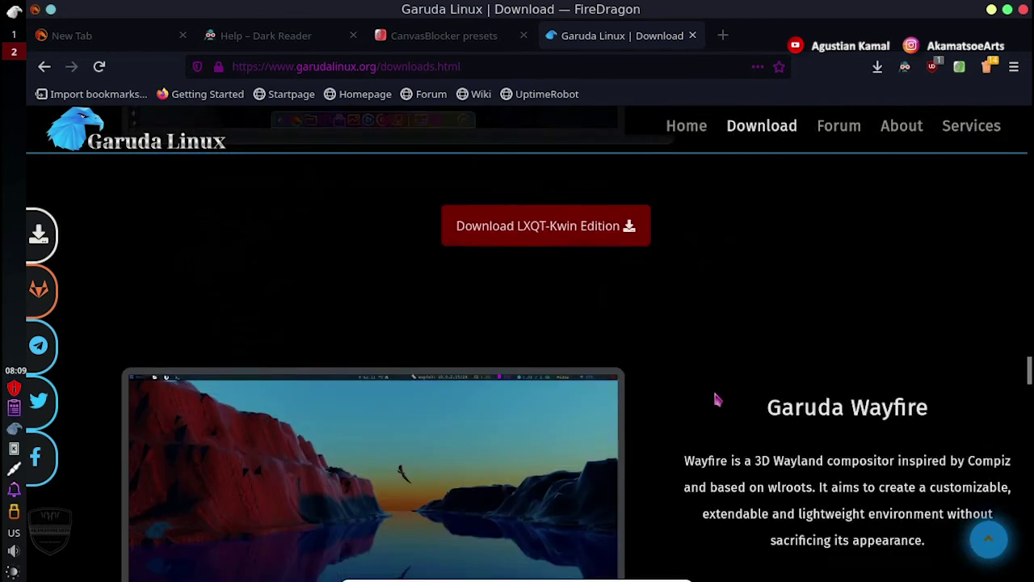
pyautogui.scroll(-5, 718, 399)
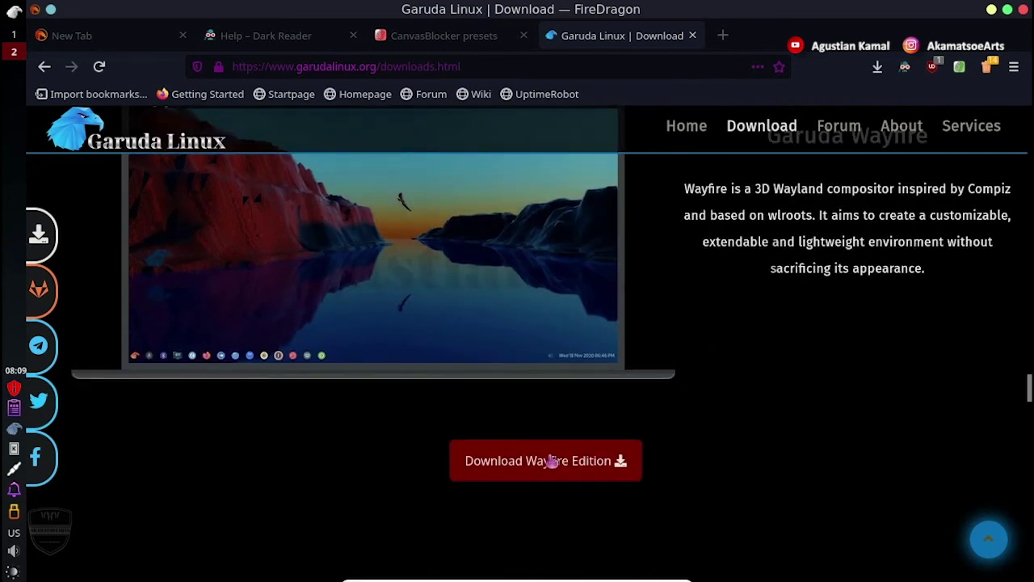
pyautogui.scroll(-5, 701, 392)
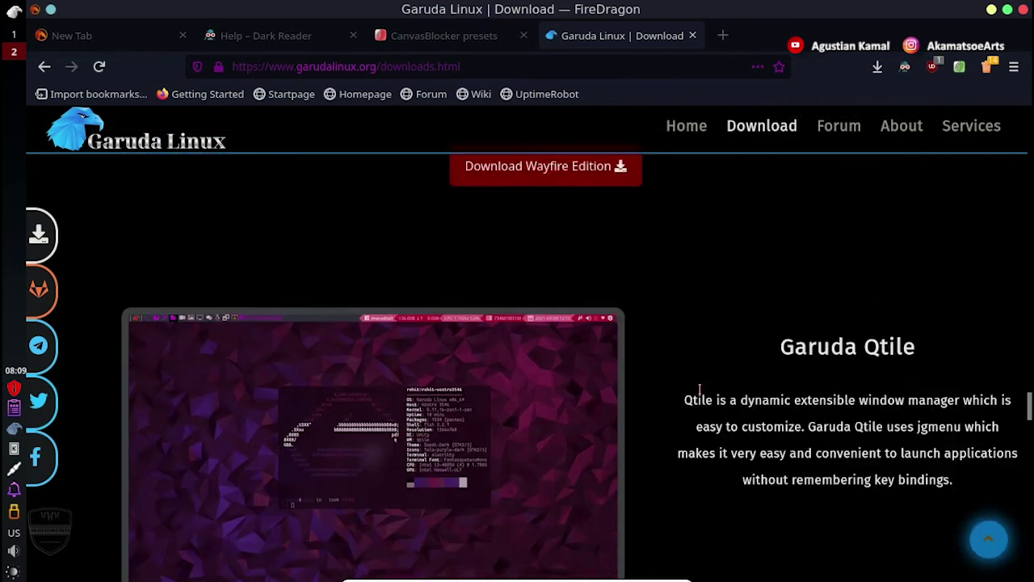
pyautogui.scroll(-4, 702, 394)
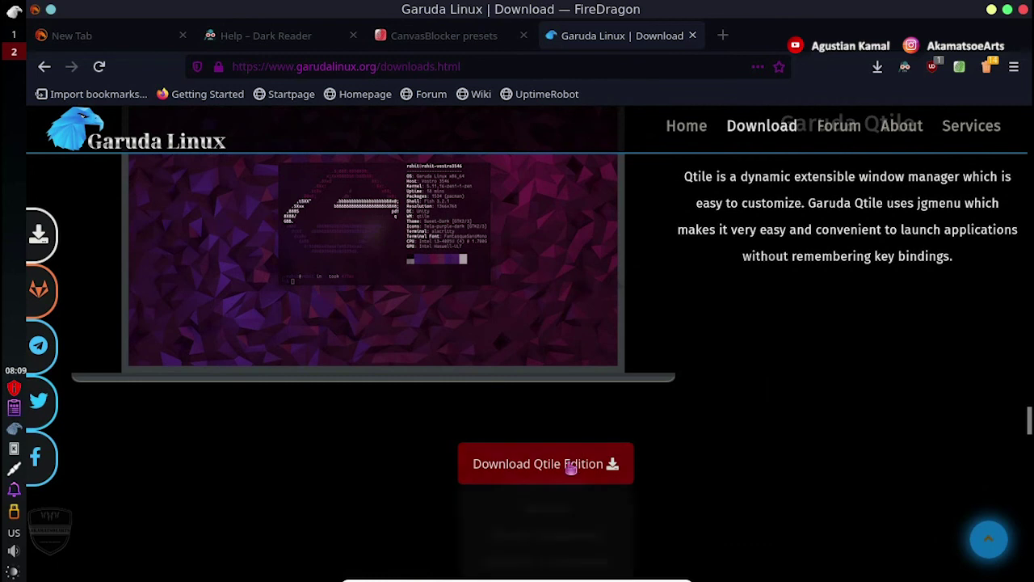
pyautogui.scroll(-5, 690, 392)
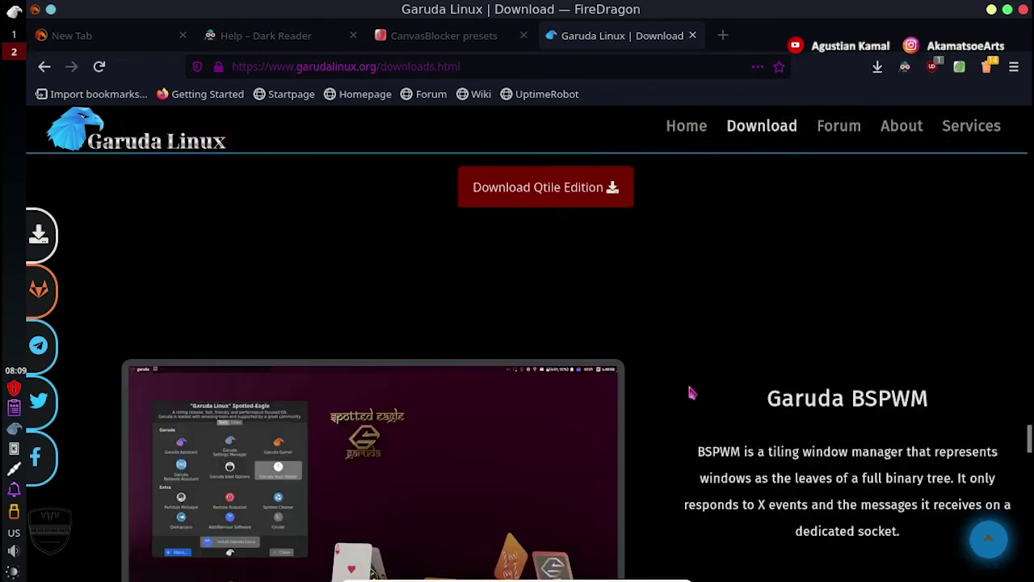
pyautogui.scroll(-5, 689, 392)
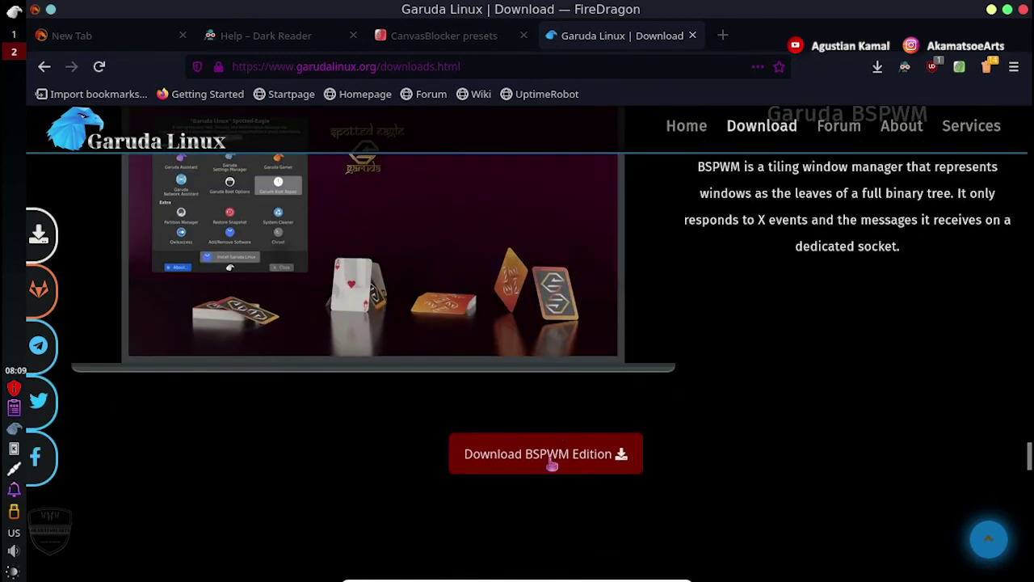
pyautogui.scroll(-1, 682, 393)
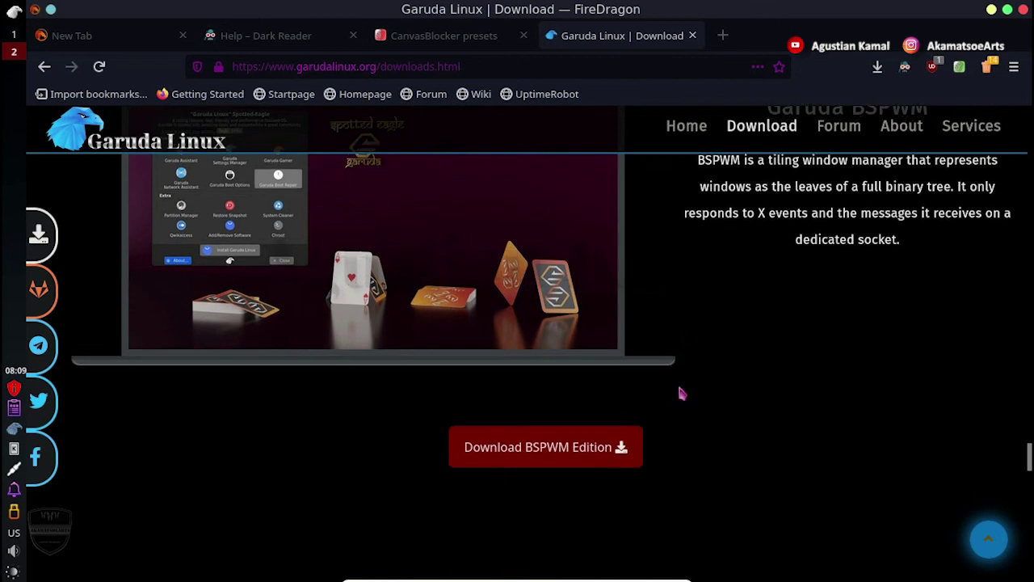
pyautogui.scroll(-10, 681, 394)
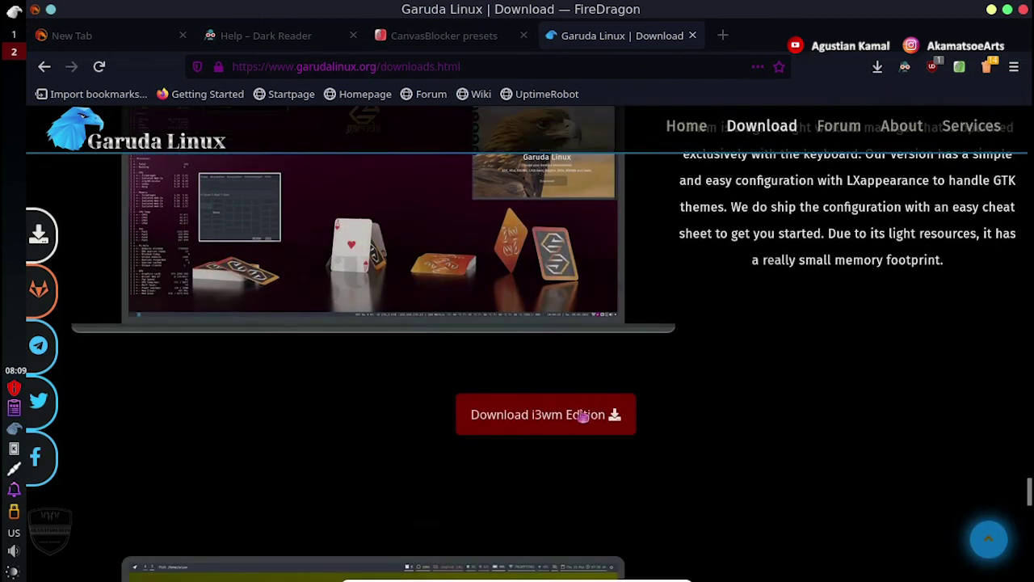
pyautogui.scroll(-1, 719, 397)
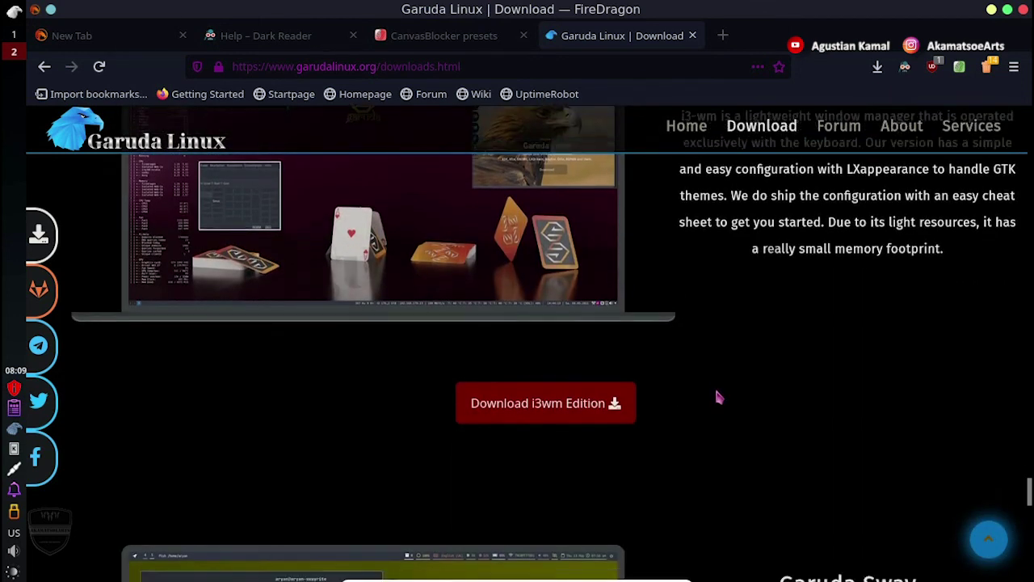
pyautogui.scroll(-7, 720, 397)
pyautogui.scroll(-2, 716, 396)
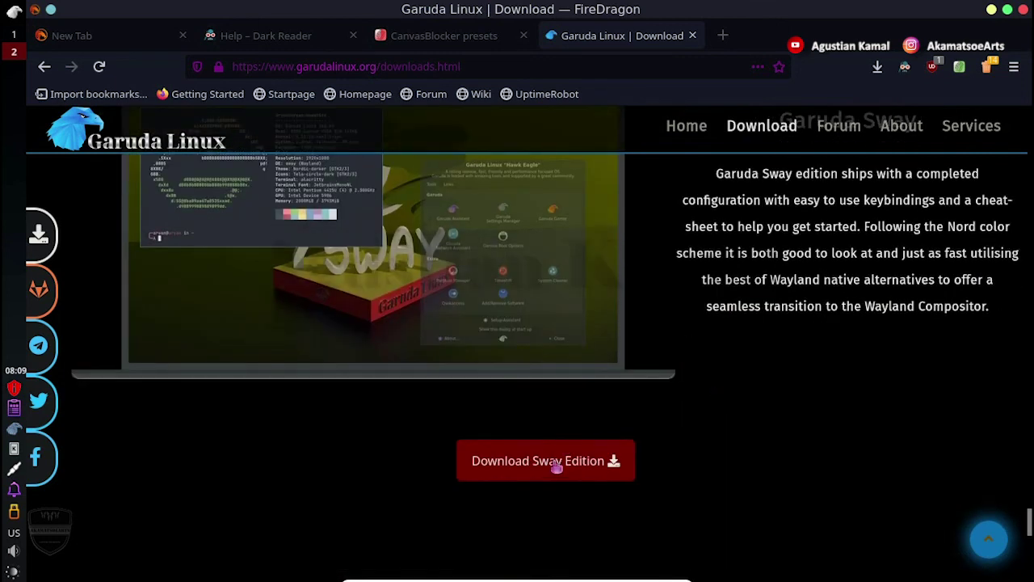
pyautogui.scroll(-3, 701, 396)
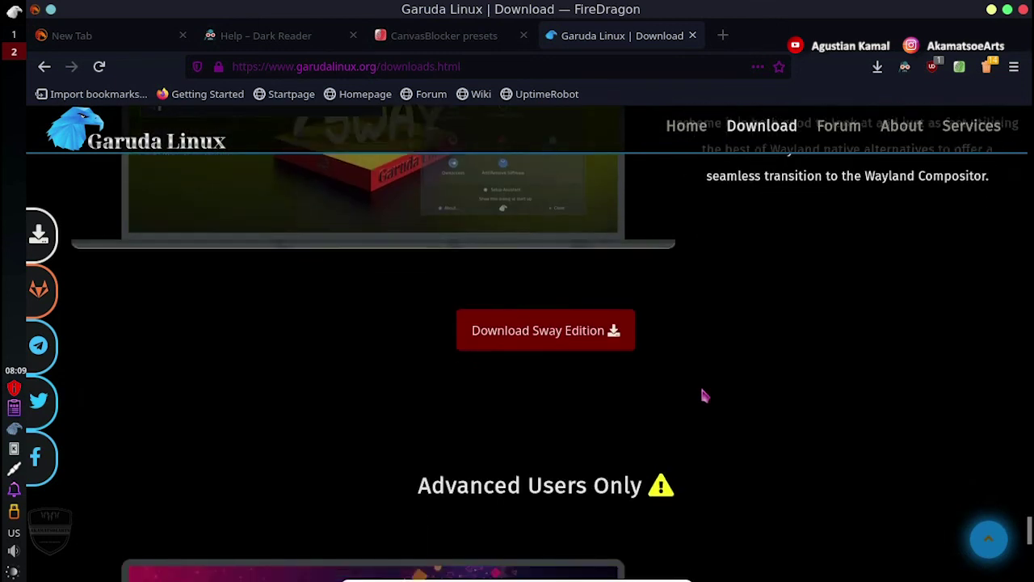
pyautogui.scroll(-4, 703, 397)
# Scroll down to the Barebones section and review its KDE and GNOME edition download buttons.
pyautogui.scroll(-6, 703, 396)
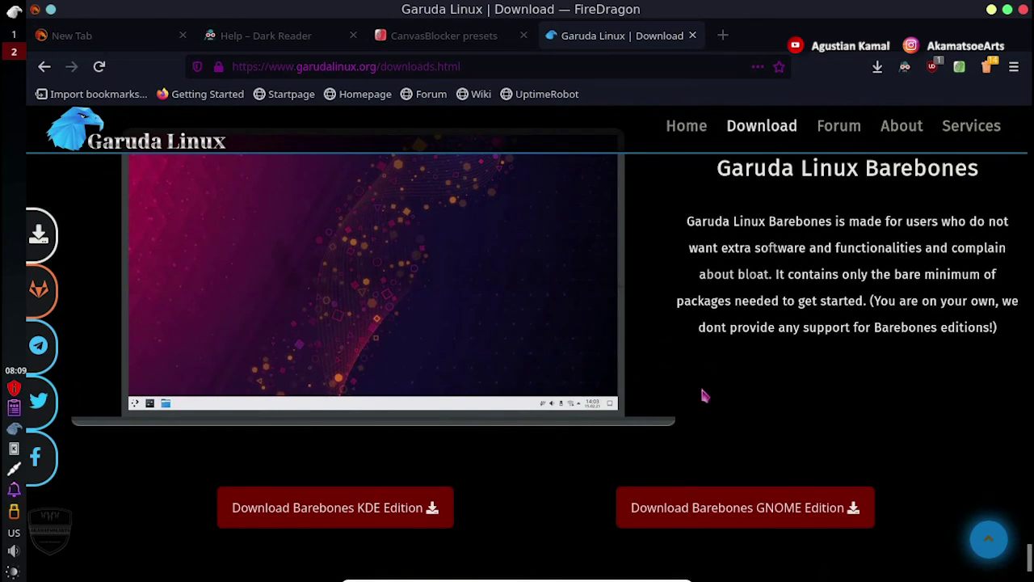
pyautogui.moveTo(373, 507)
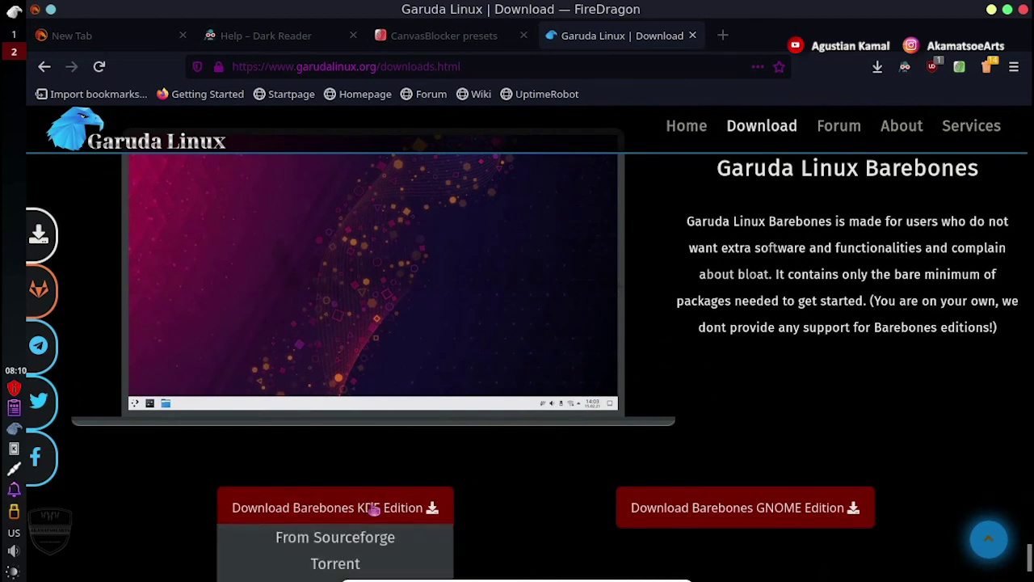
pyautogui.moveTo(750, 515)
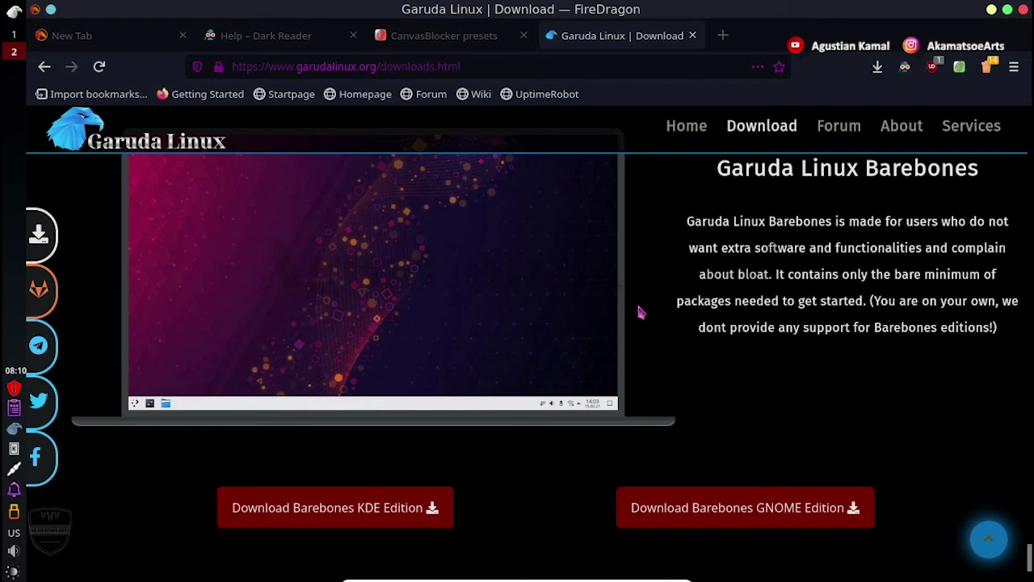
# Return up to the Garuda LXQT-Kwin edition and reveal its download sources.
pyautogui.scroll(10, 638, 311)
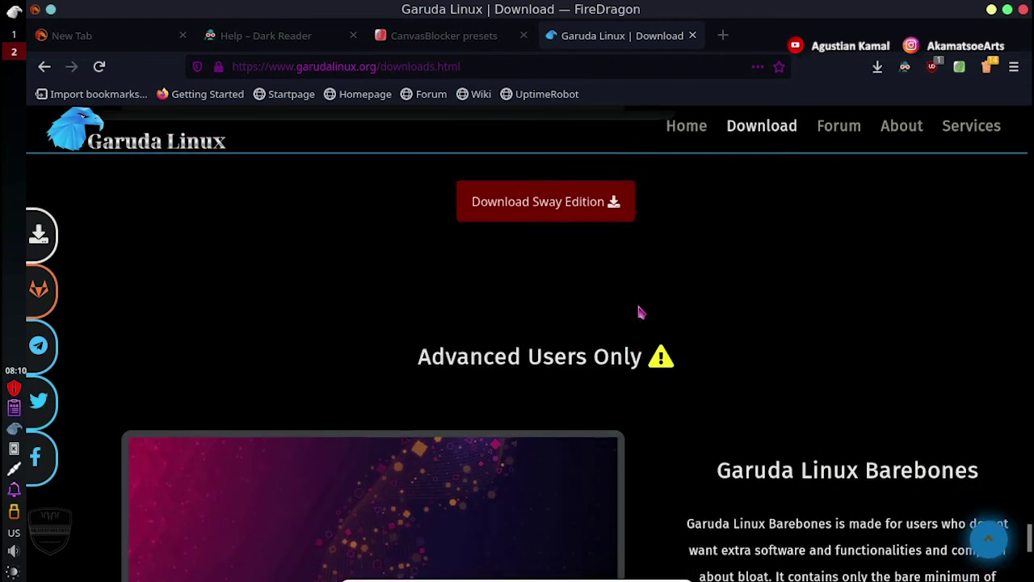
pyautogui.scroll(8, 639, 311)
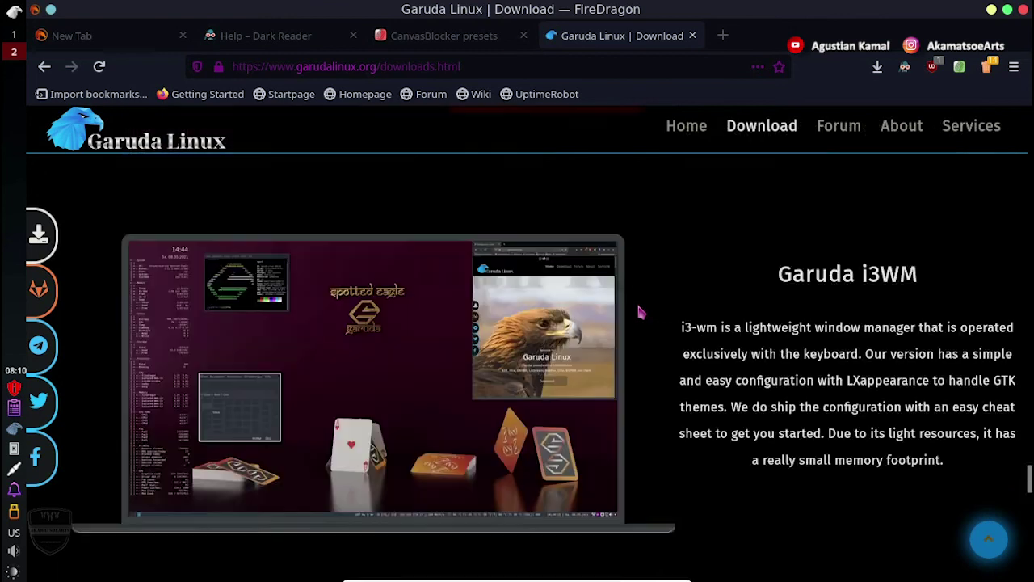
pyautogui.scroll(8, 638, 311)
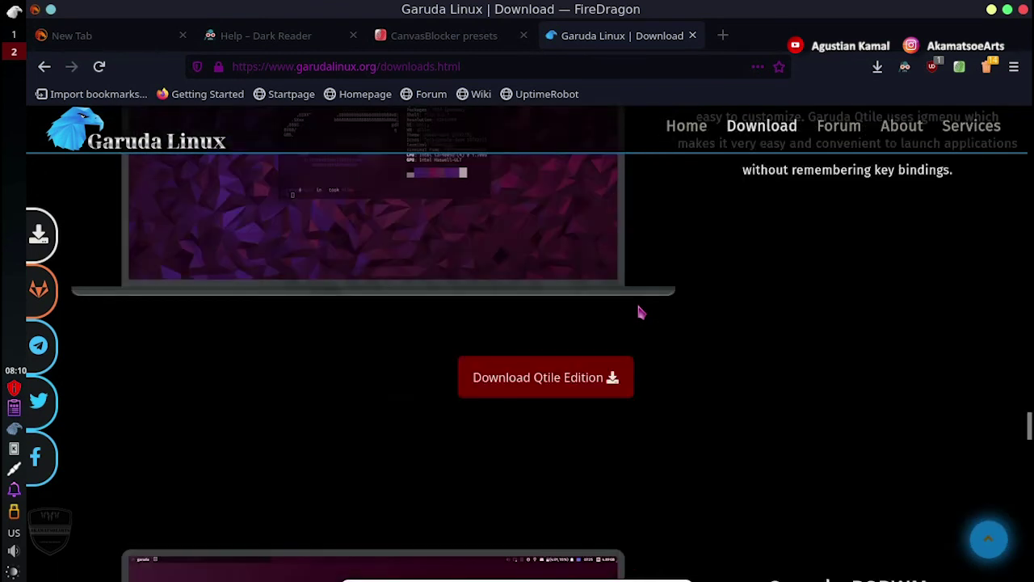
pyautogui.scroll(8, 638, 311)
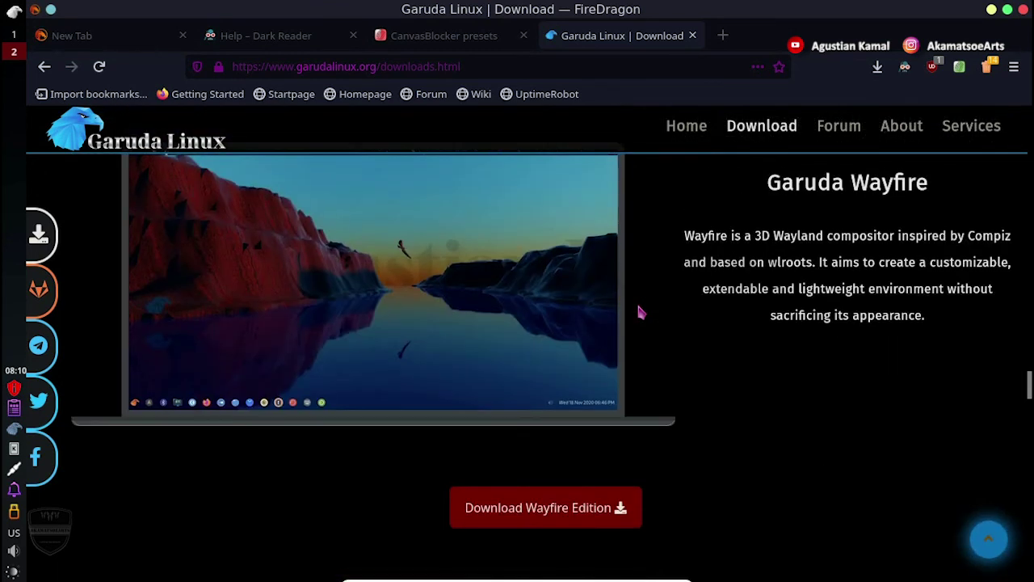
pyautogui.scroll(3, 633, 301)
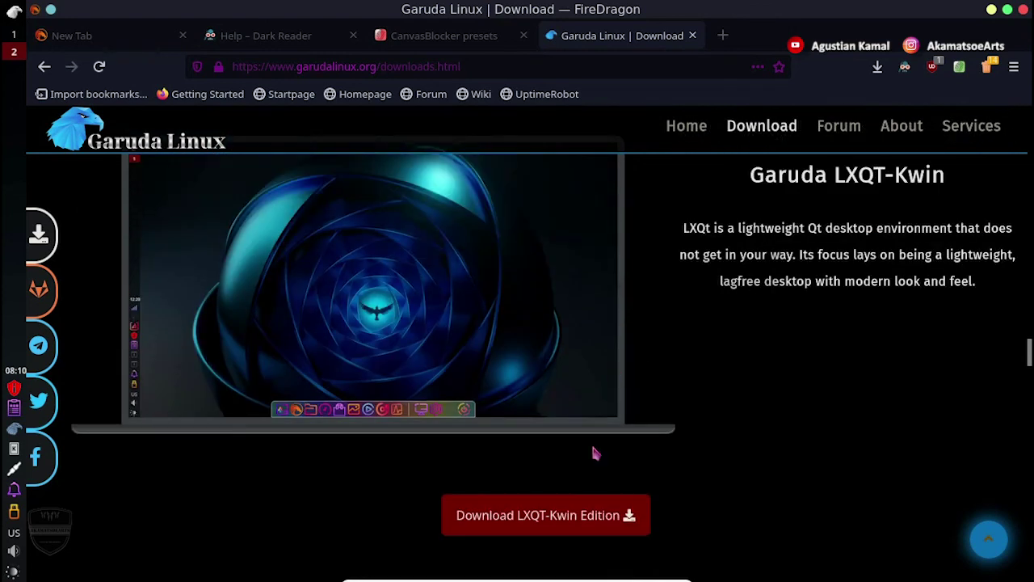
pyautogui.click(563, 515)
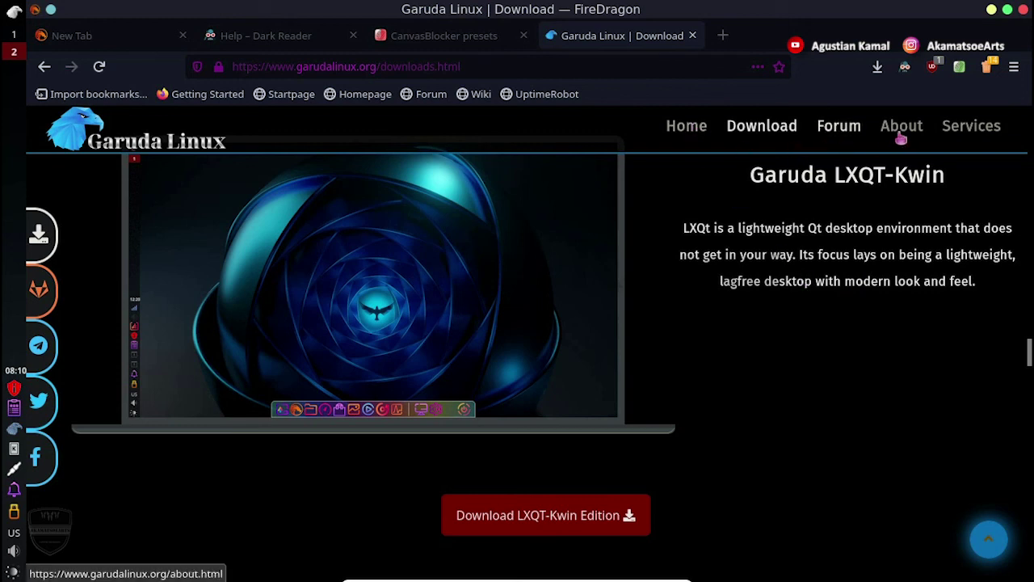
pyautogui.moveTo(982, 134)
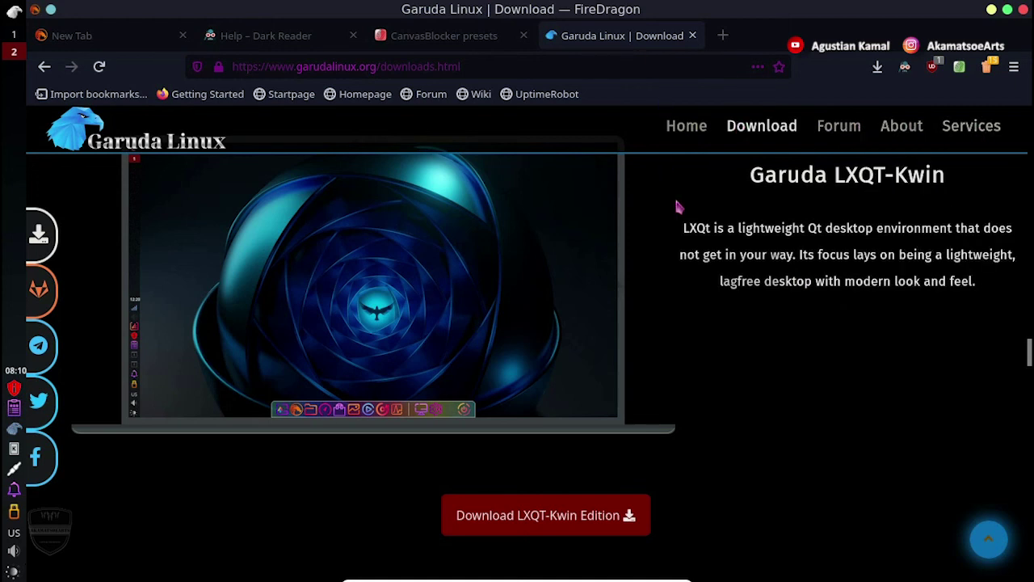
# Close FireDragon and start the Garuda Linux installer from the Install Garuda Linux shortcut.
pyautogui.click(1022, 14)
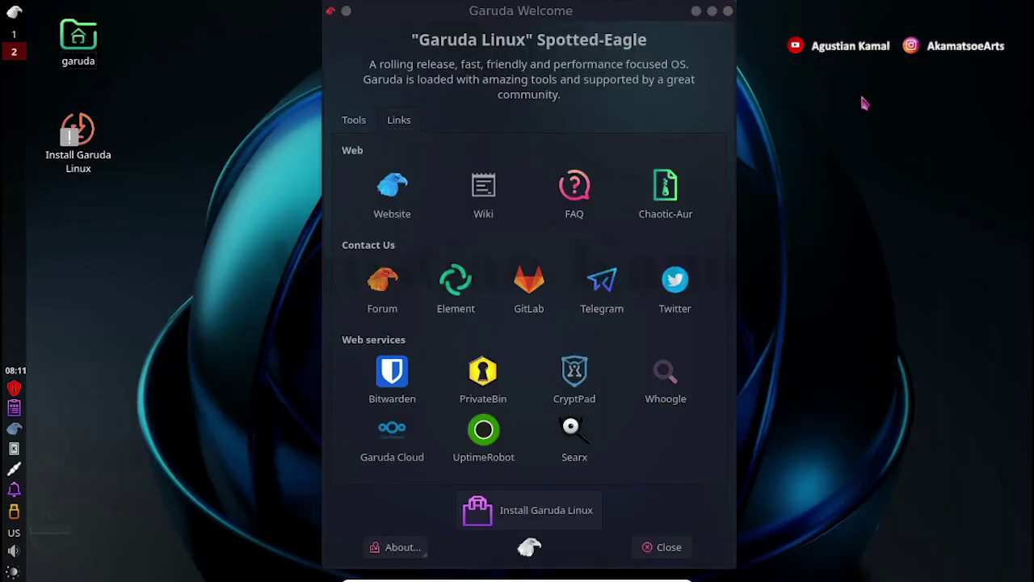
pyautogui.rightClick(862, 98)
pyautogui.click(860, 50)
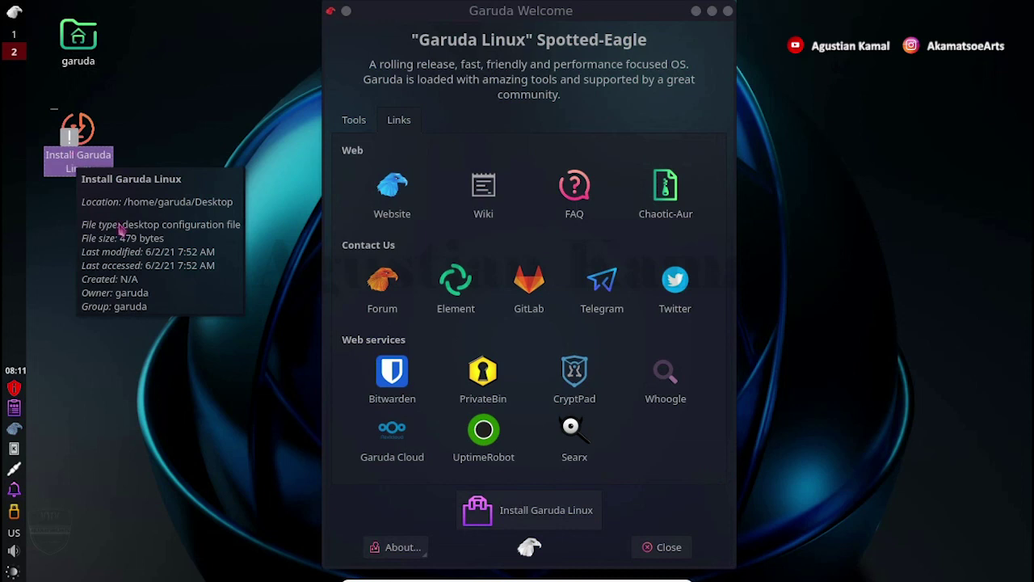
pyautogui.click(73, 160)
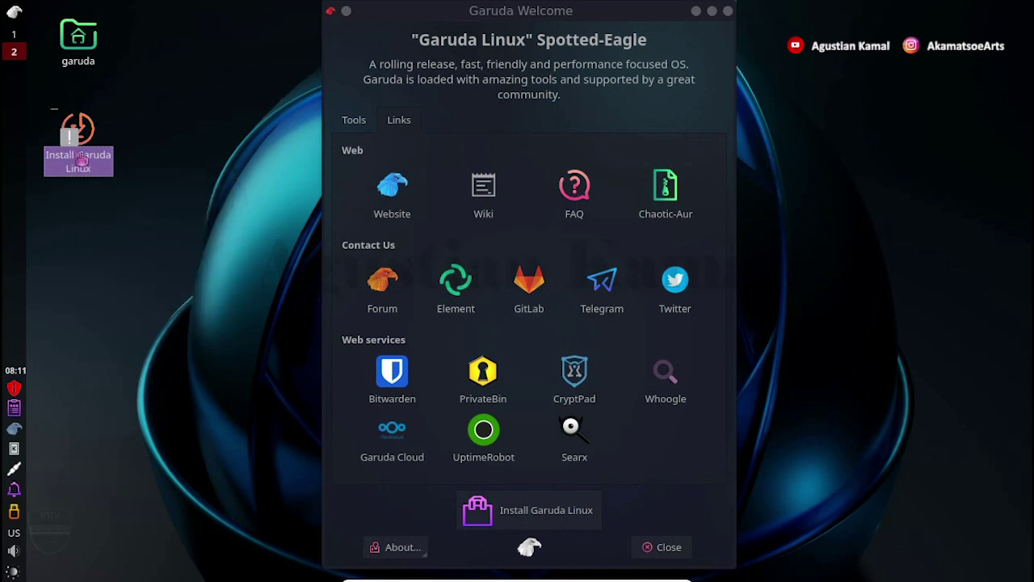
pyautogui.click(568, 512)
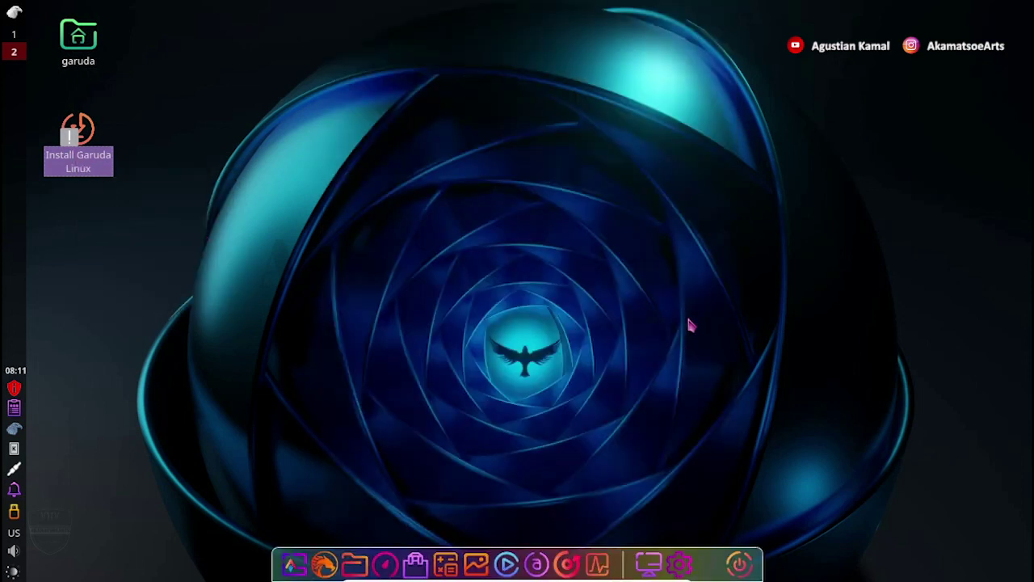